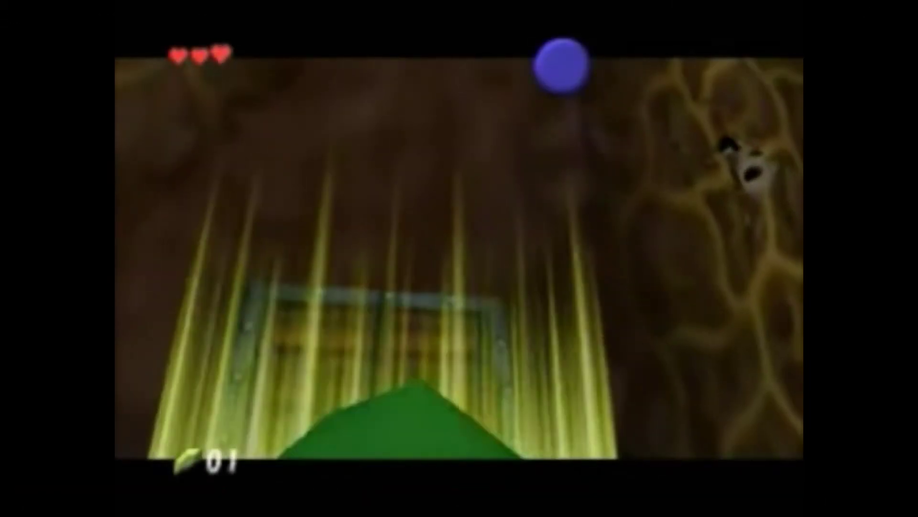
- Switch to RizomUV and fill the workspace with the 3D view of the stone wall model
key("alt+Tab")
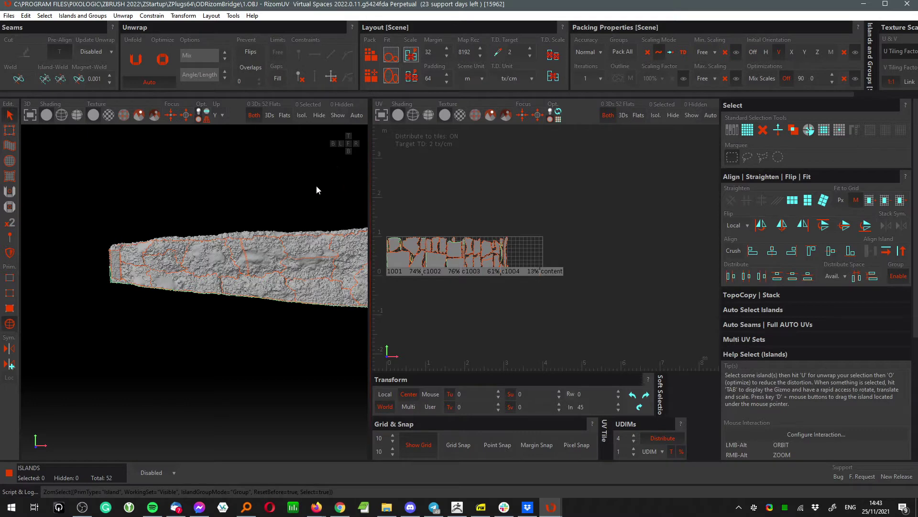
left_click_drag(322, 207, 269, 212, "alt")
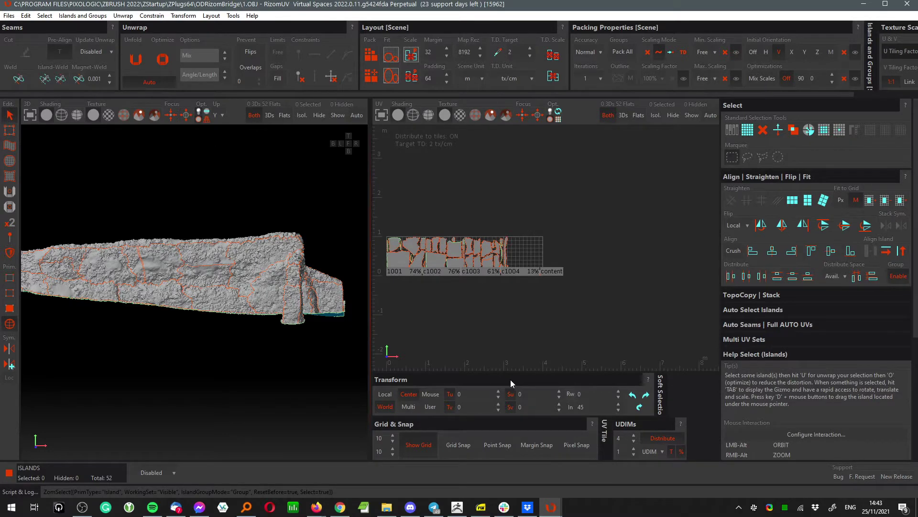
left_click_drag(290, 380, 281, 372, "alt")
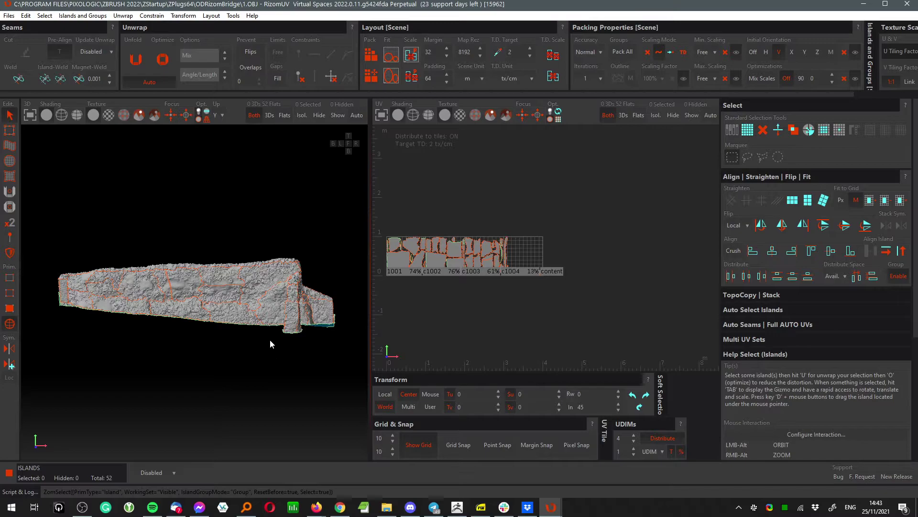
left_click(30, 115)
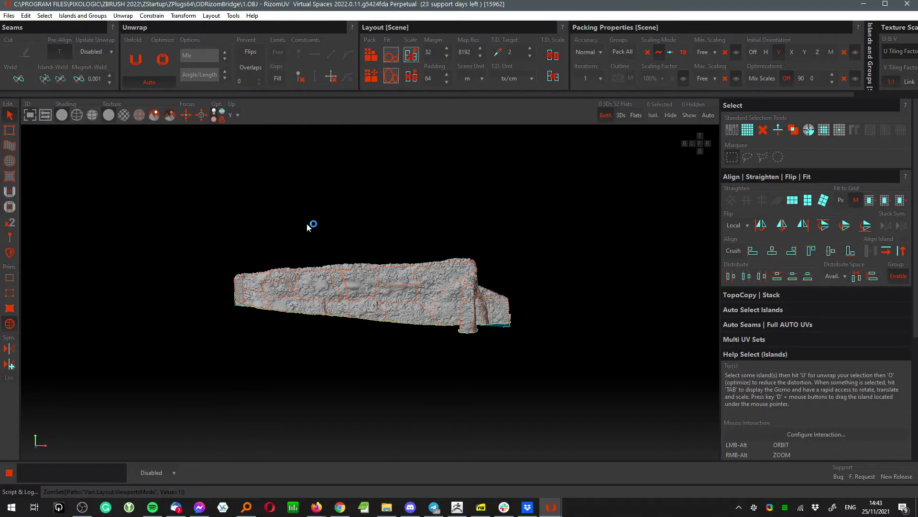
- Examine the wall model and its UV seams from several angles, including the standard bottom and right views
scroll(375, 257, "up", 3)
scroll(365, 249, "up", 4)
left_click_drag(294, 259, 729, 256, "alt")
right_click_drag(484, 230, 300, 215, "alt")
left_click_drag(301, 218, 326, 220, "alt")
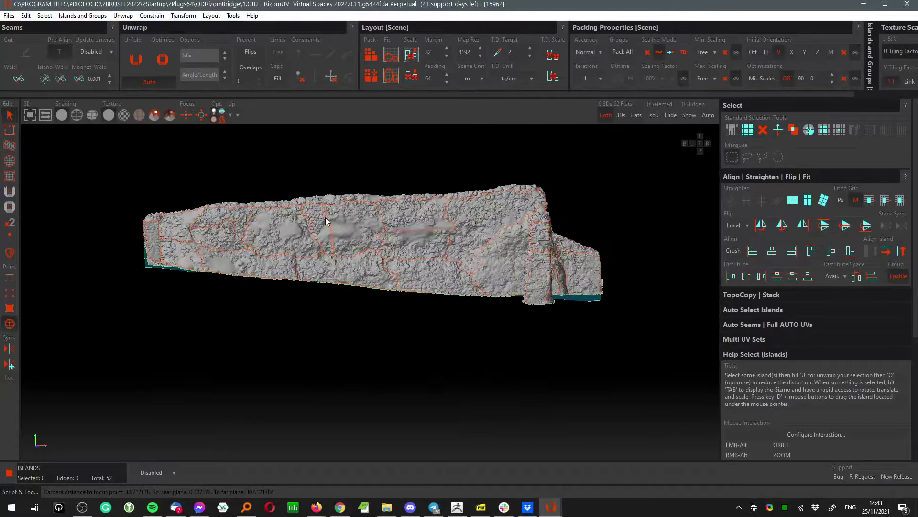
left_click(702, 143)
left_click(700, 152)
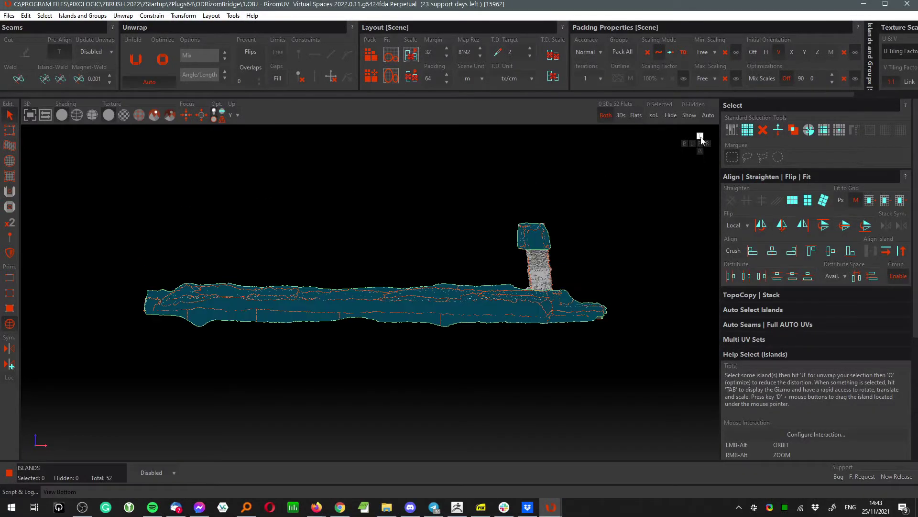
left_click(698, 136)
left_click(699, 144)
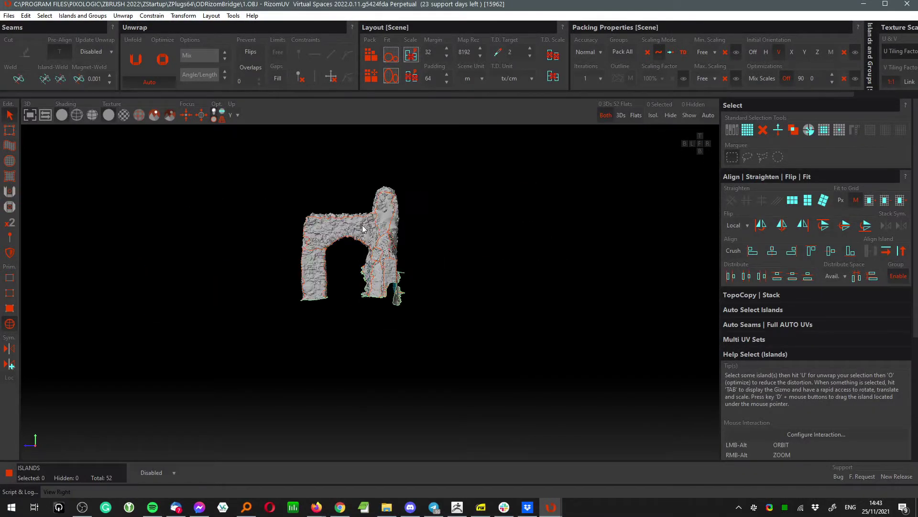
- In edge mode, select the vertical edge loop rising from the horizontal seam on the wall's smooth patch and cut it as a seam
left_click_drag(341, 232, 463, 232, "alt")
right_click_drag(231, 224, 261, 249, "alt")
key("F2")
middle_click_drag(261, 249, 393, 277, "alt")
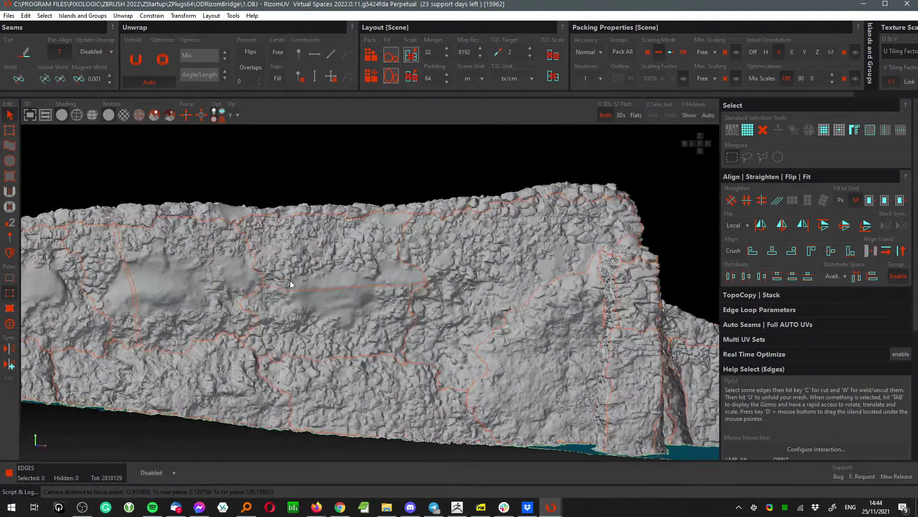
right_click_drag(290, 280, 331, 308, "alt")
left_click(331, 315)
double_click(331, 313)
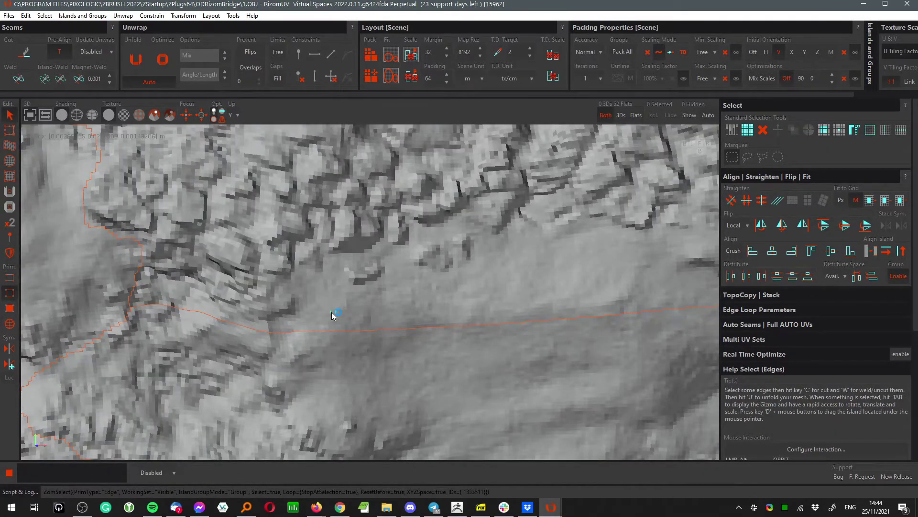
scroll(303, 302, "down", 3)
key("c")
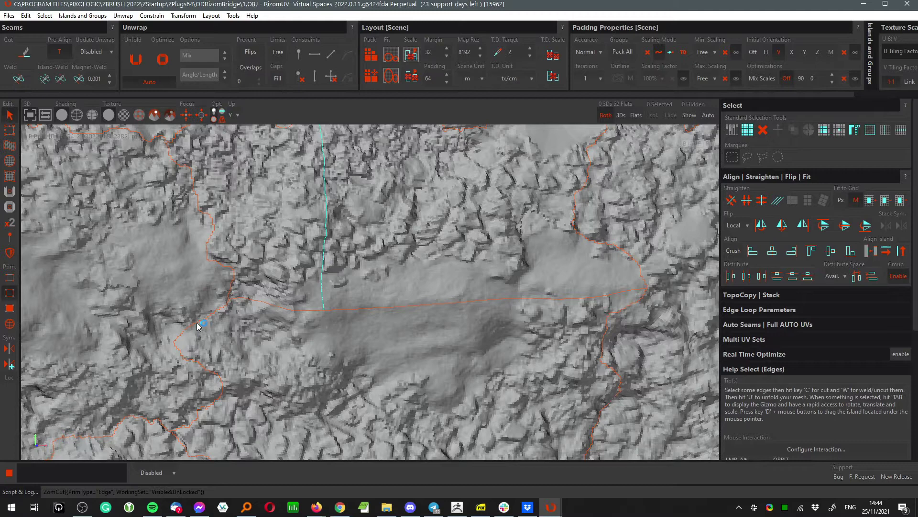
- In polygon mode, lasso a rounded region of bricks just above the horizontal seam and cut it out as a separate island
left_click(9, 309)
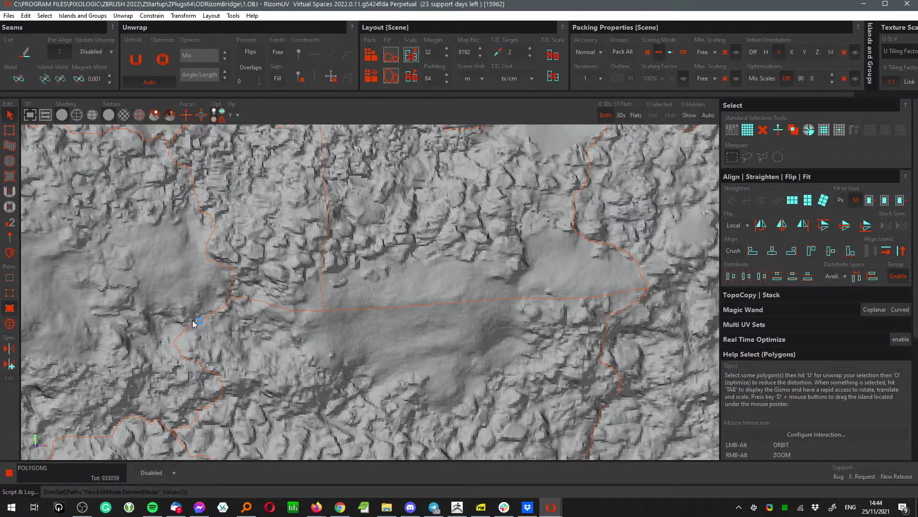
left_click(747, 157)
mouse_move(528, 210)
left_mouse_down()
mouse_move(517, 166)
mouse_move(500, 254)
mouse_move(551, 231)
left_mouse_up()
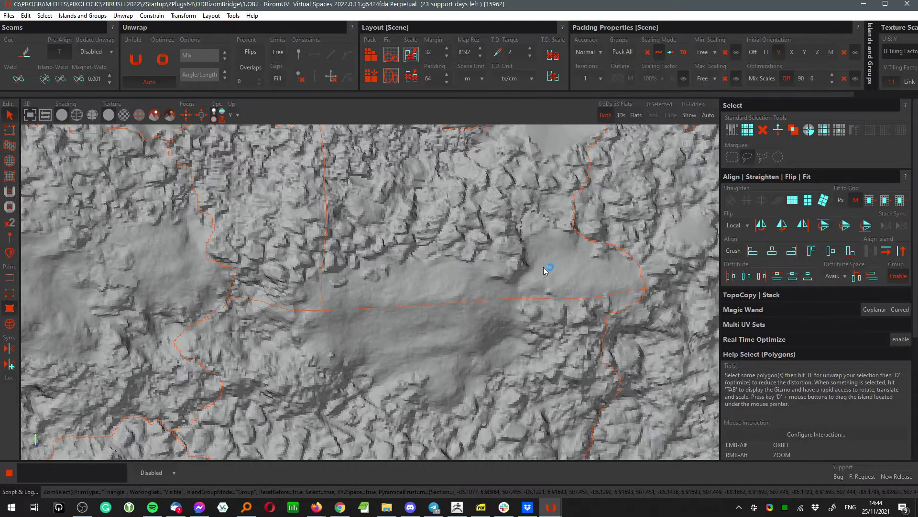
mouse_move(549, 266)
left_mouse_down()
mouse_move(513, 205)
mouse_move(472, 222)
mouse_move(497, 247)
left_mouse_up()
key("c")
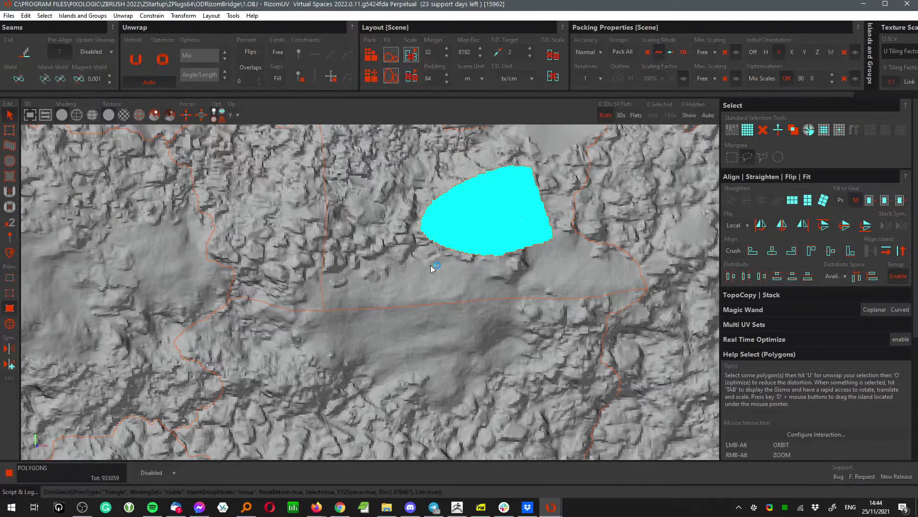
left_click(431, 265)
- Examine the seams along the whole wall front from further away and from different angles
mouse_move(490, 253)
left_mouse_down("alt")
mouse_move(487, 265)
mouse_move(521, 251)
left_mouse_up("alt")
scroll(433, 250, "down", 2)
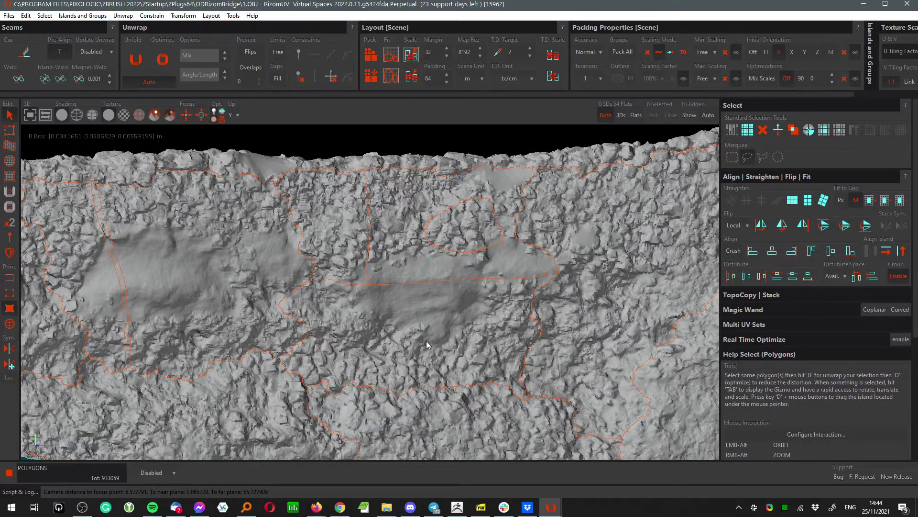
scroll(426, 340, "down", 10)
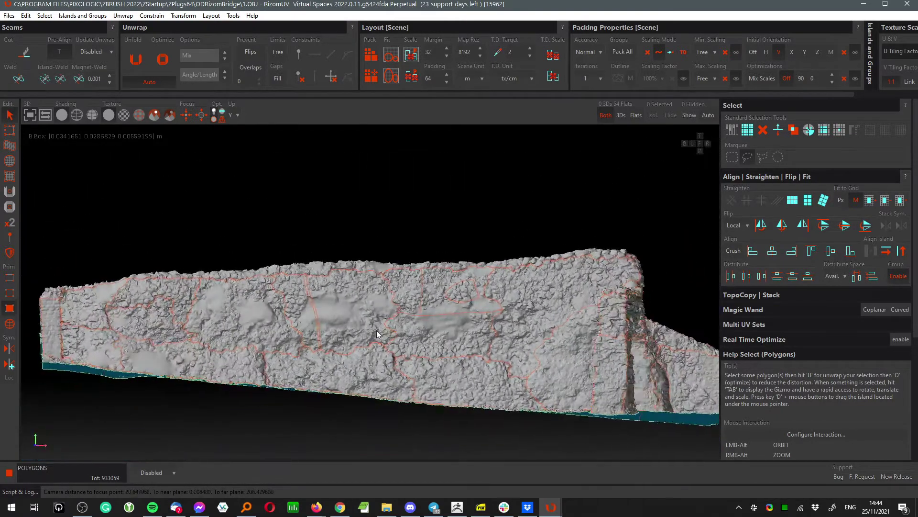
left_click_drag(377, 330, 398, 266, "alt")
left_click(410, 244)
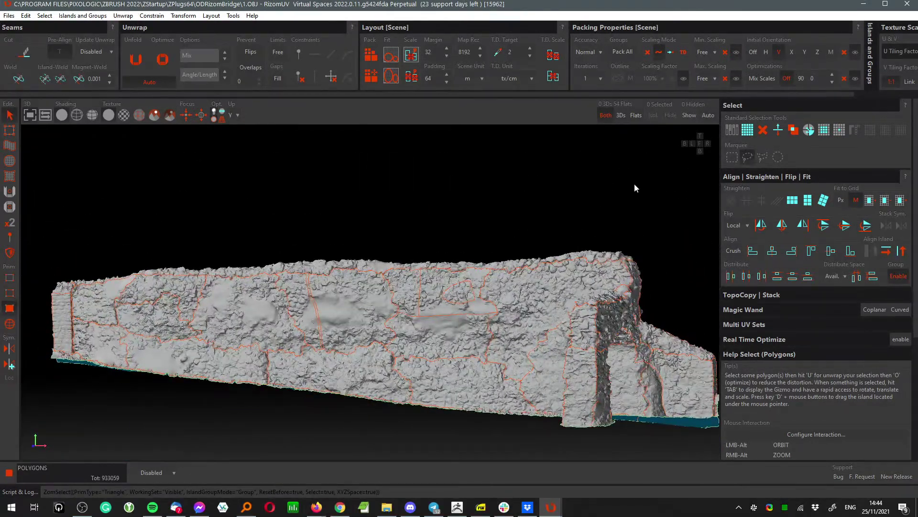
left_click_drag(301, 301, 227, 308, "alt")
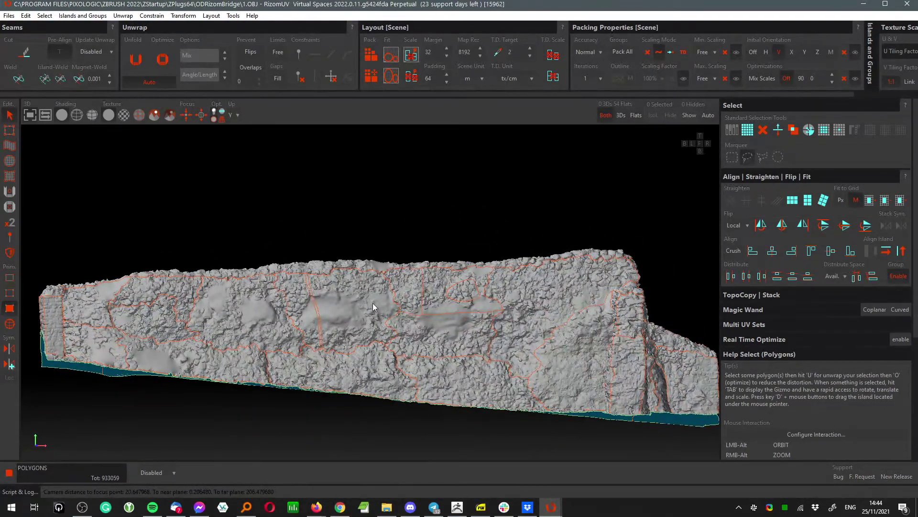
left_click_drag(373, 303, 323, 289, "alt")
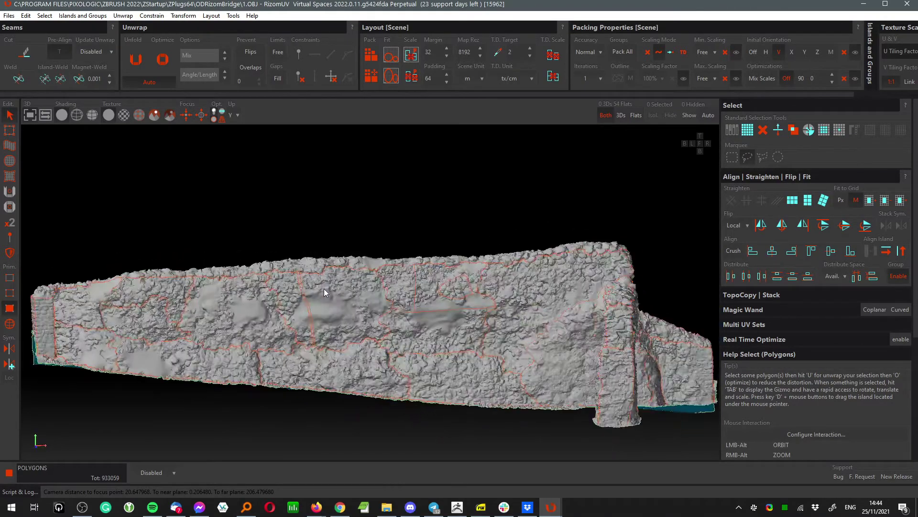
right_click_drag(323, 288, 357, 305, "alt")
scroll(357, 309, "down", 5)
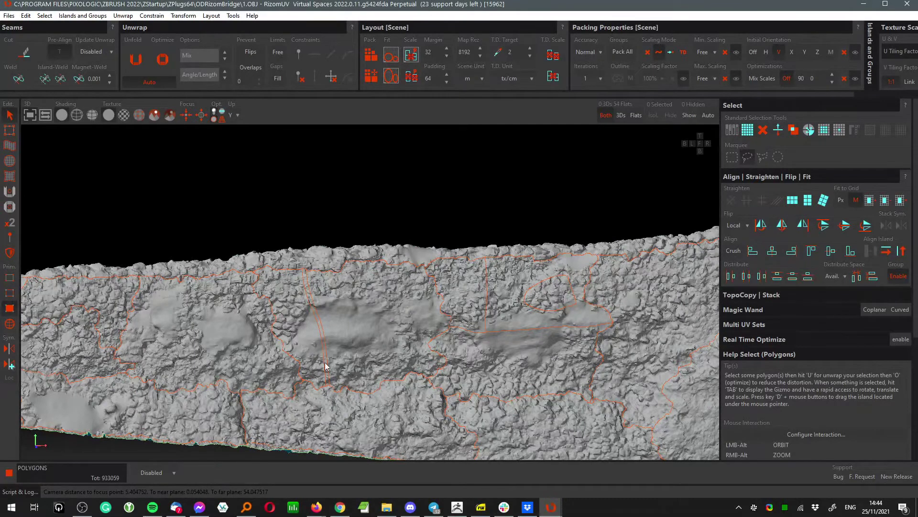
- Show only the UV view and frame the islands in the UDIM tiles
left_click(45, 117)
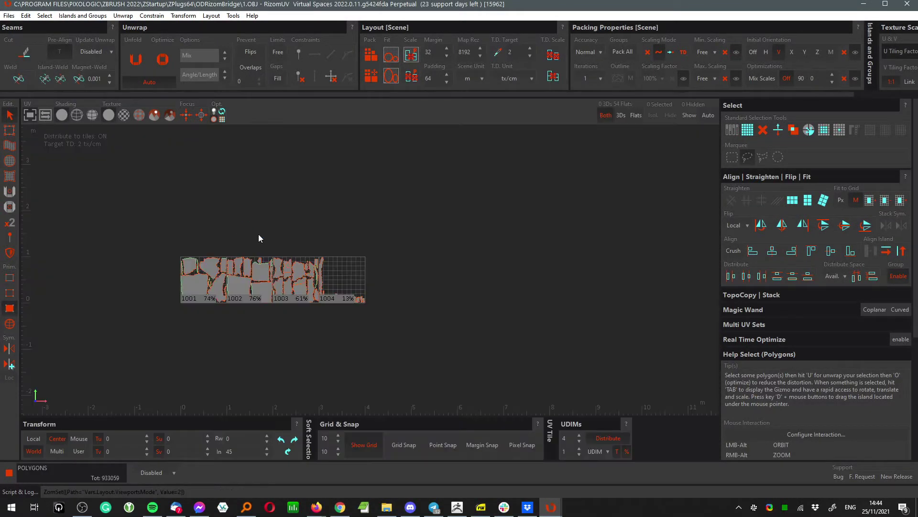
middle_click_drag(228, 217, 374, 198, "alt")
scroll(391, 246, "up", 4)
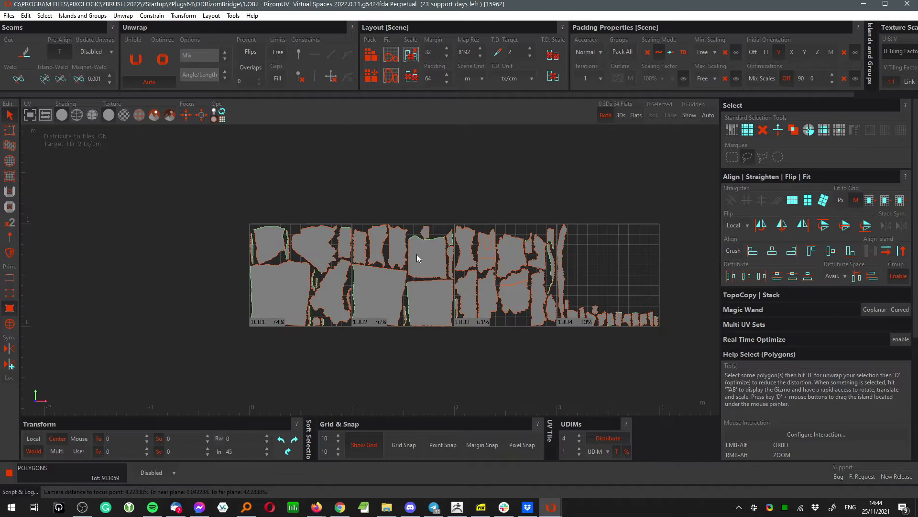
- Undo the polygon selections and the last island cut, and clear the selection
left_click(508, 183)
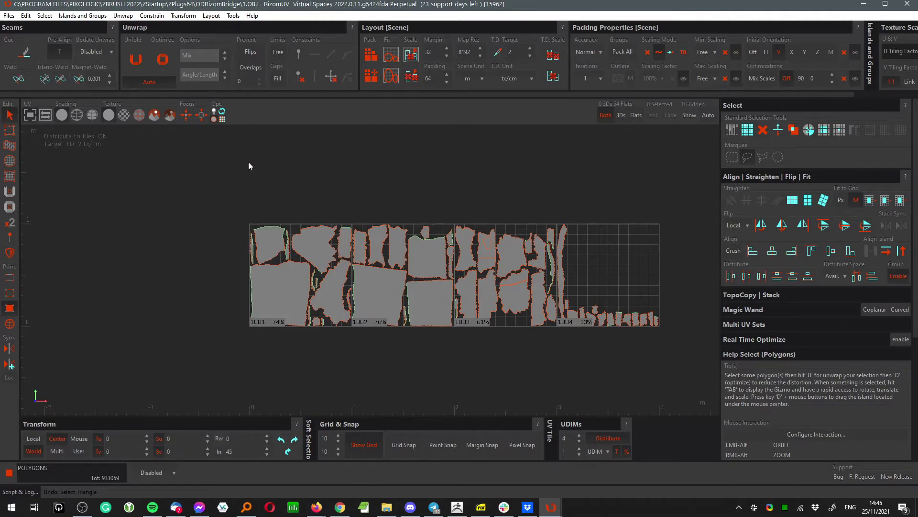
key("ctrl+z")
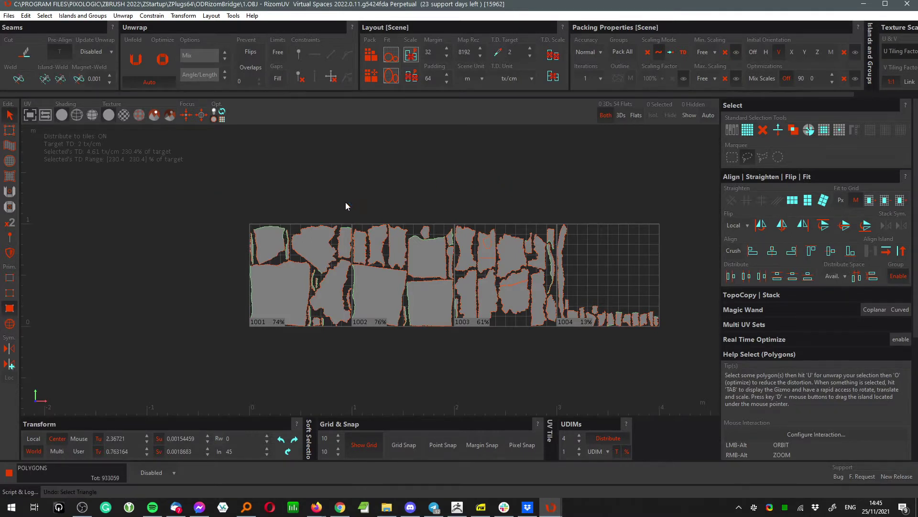
key("ctrl+z")
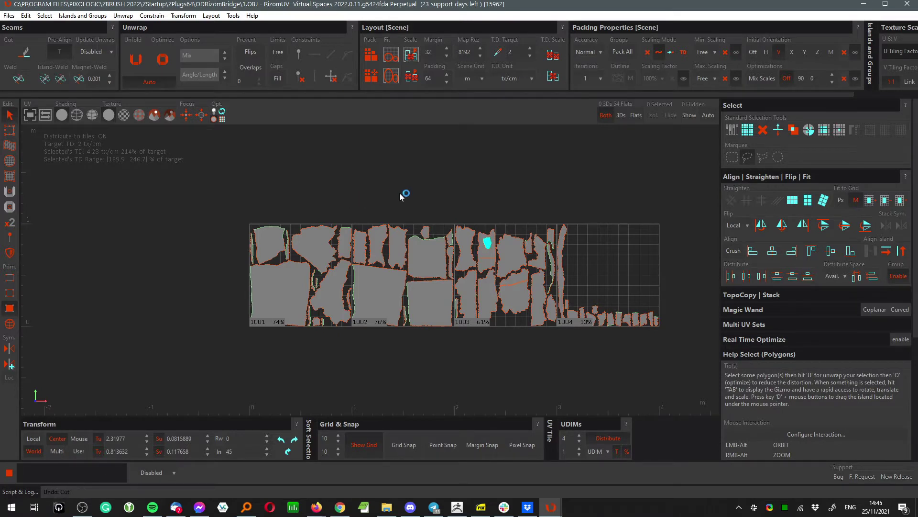
left_click(478, 370)
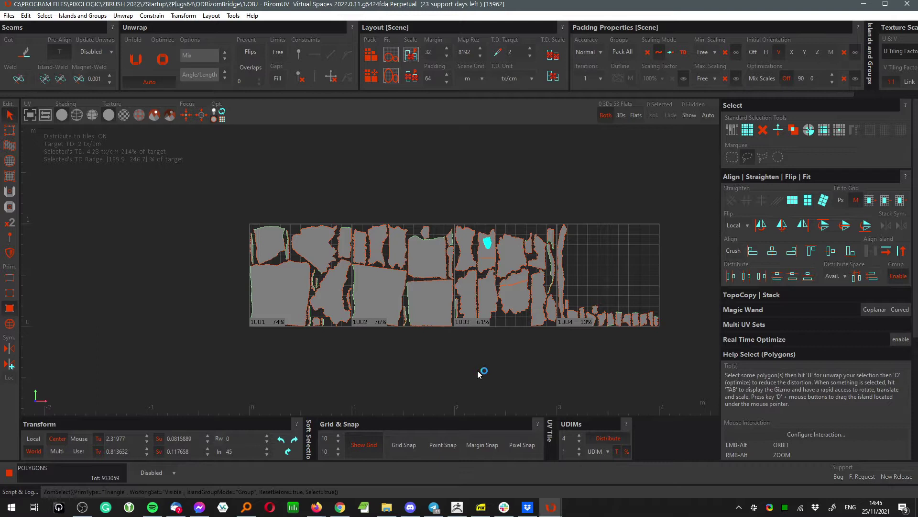
- In island mode, shift the small island near the upper edge of tile 1002 slightly upward and deselect it
key("F4")
left_click(424, 233)
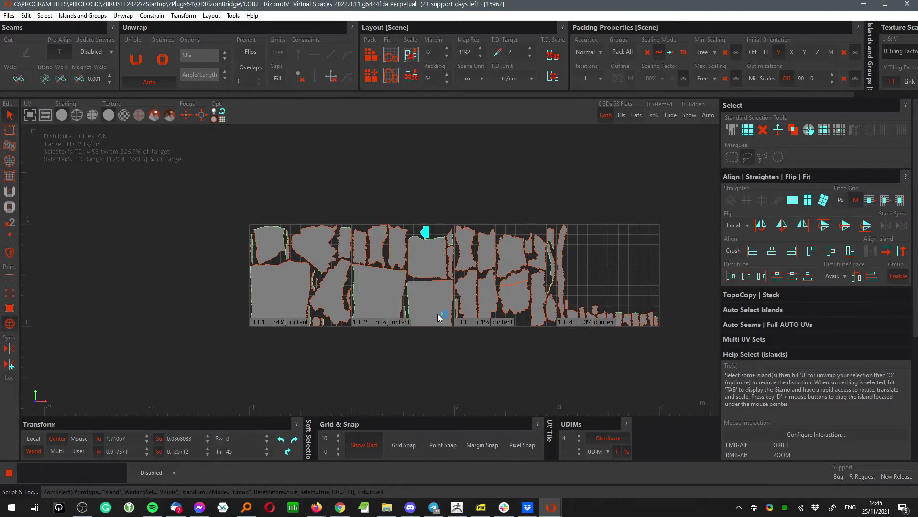
left_click(427, 344)
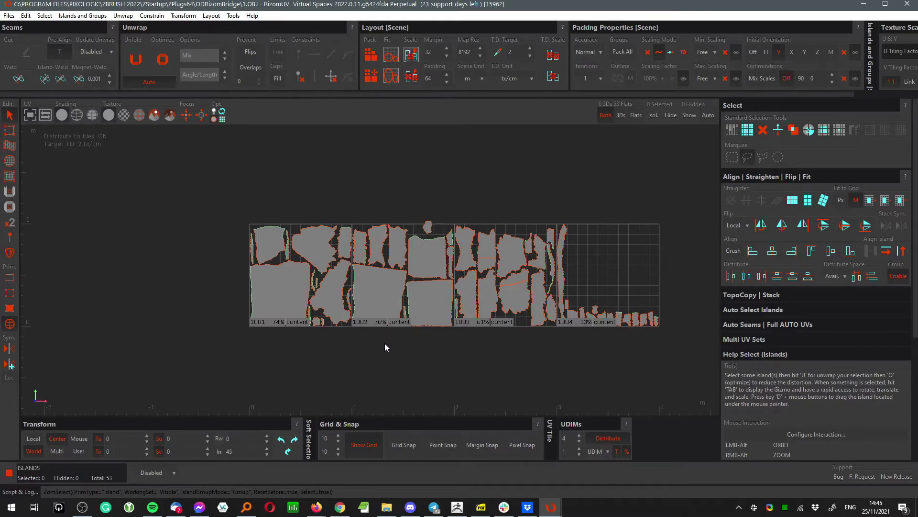
- Set the UDIM layout to 10 tiles across and pack all islands into the tiles
middle_click_drag(555, 412, 515, 392, "alt")
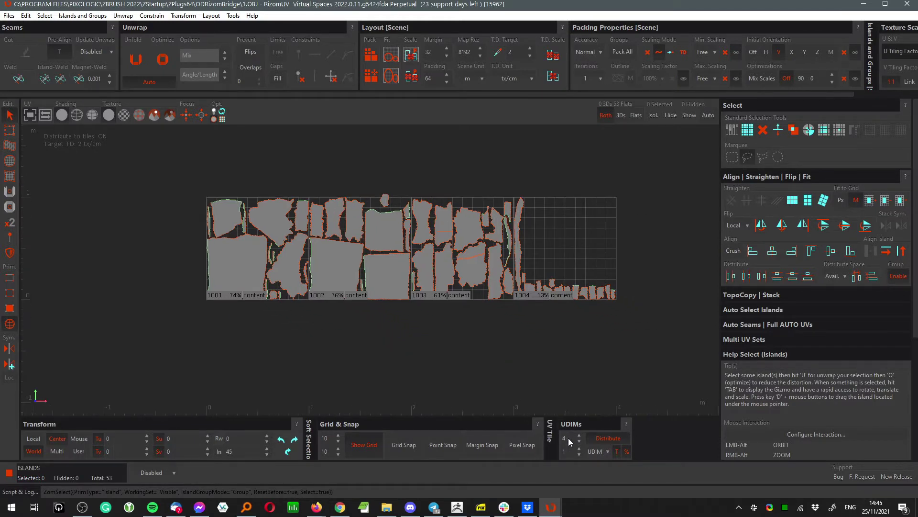
key("Return")
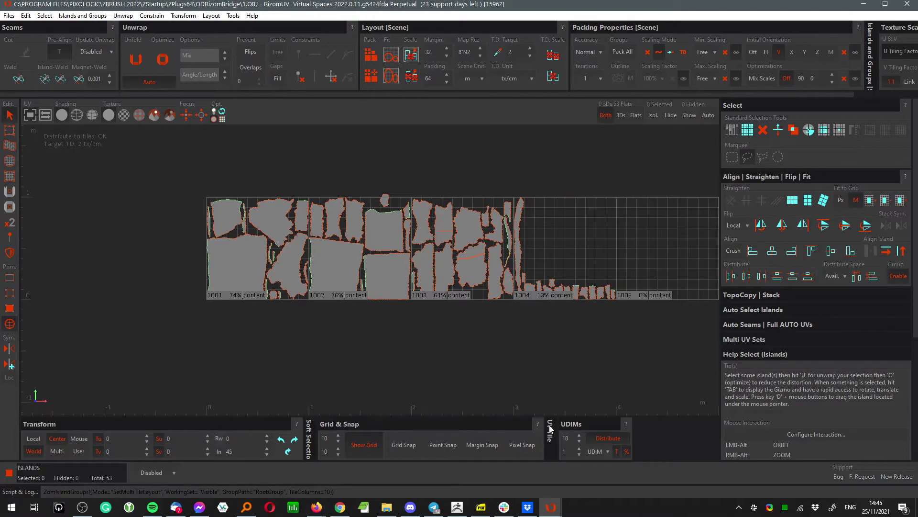
left_click(528, 337)
scroll(529, 336, "down", 3)
middle_click_drag(696, 367, 480, 346, "alt")
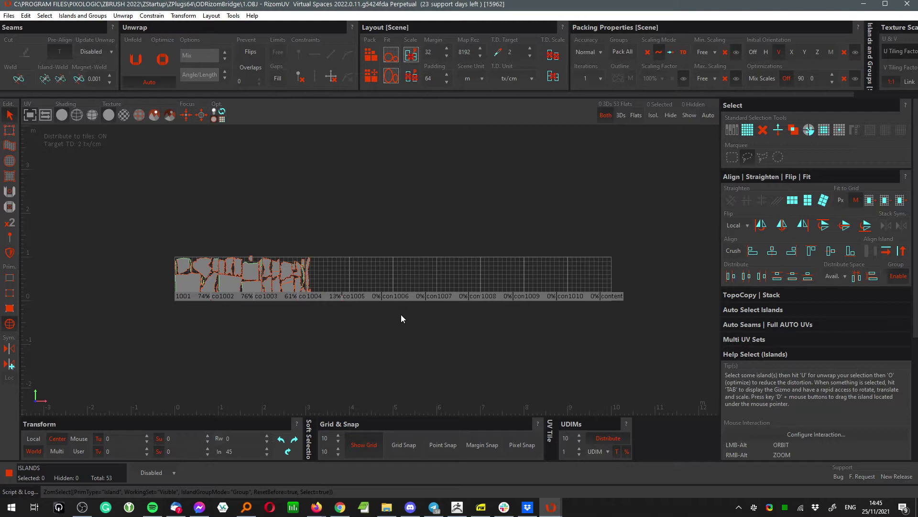
key("ctrl+p")
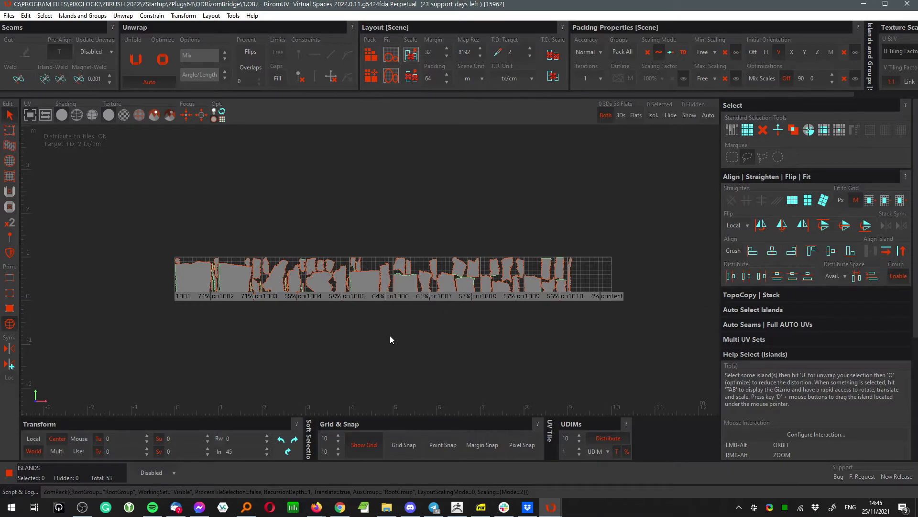
left_click(466, 323)
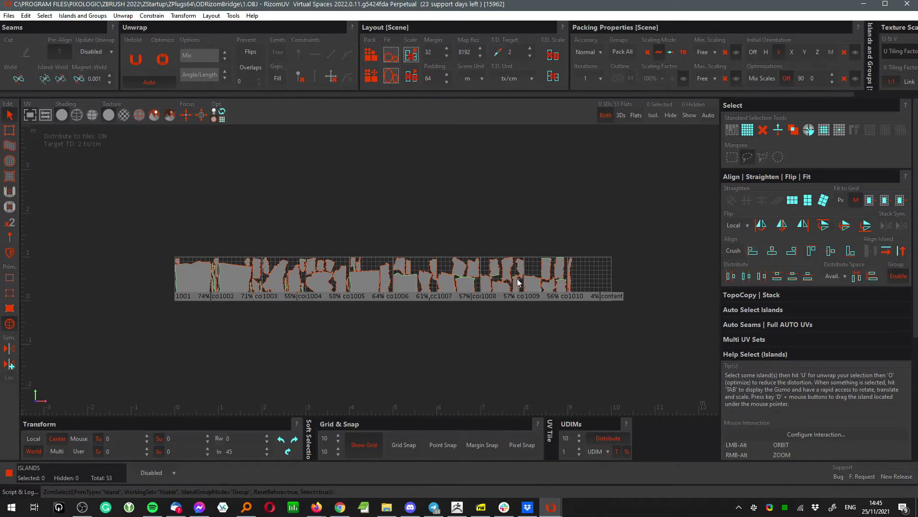
- Rotate the tall upper island in tile 1009 to nearly horizontal, position it in the gap beside it, and reframe the whole layout
scroll(547, 271, "up", 5)
left_click(541, 267)
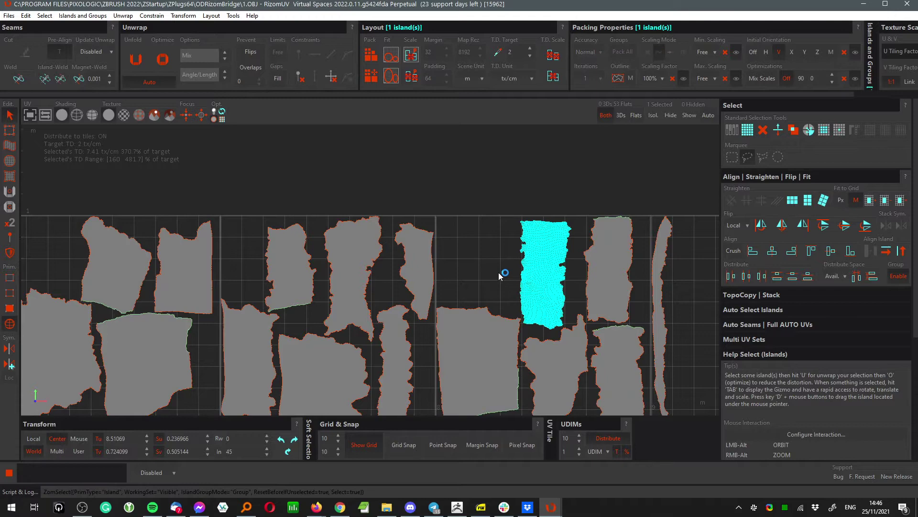
left_click_drag(498, 274, 529, 314)
middle_click_drag(534, 307, 522, 301)
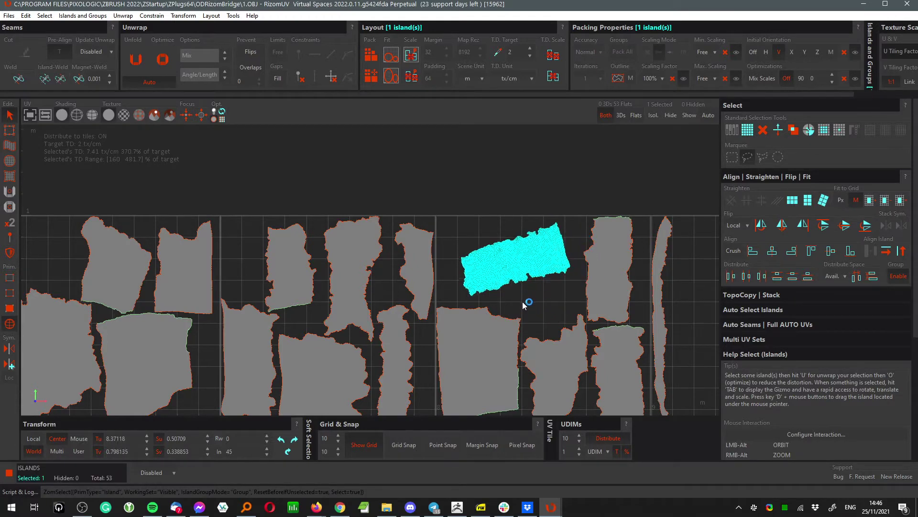
left_click(506, 180)
key("f")
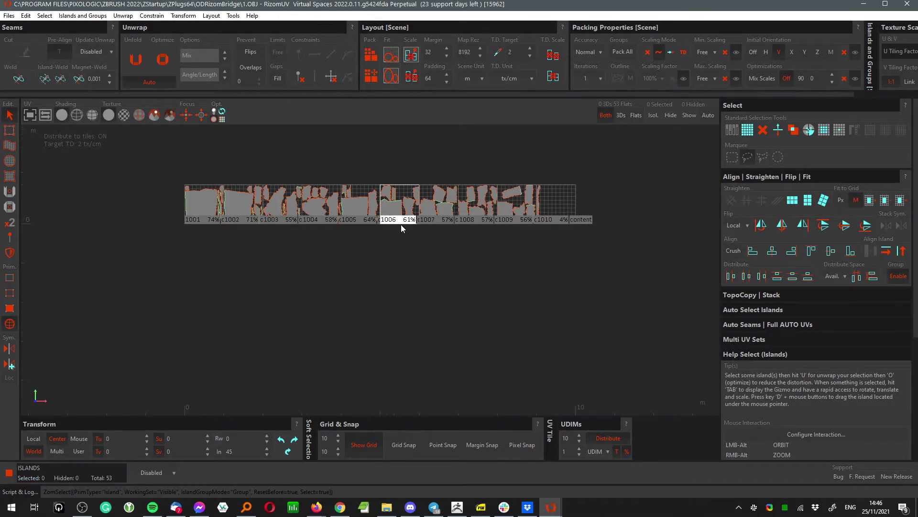
- Switch to ZBrush to examine the wall mesh, and return to the UV layout in RizomUV
middle_click_drag(402, 252, 425, 293)
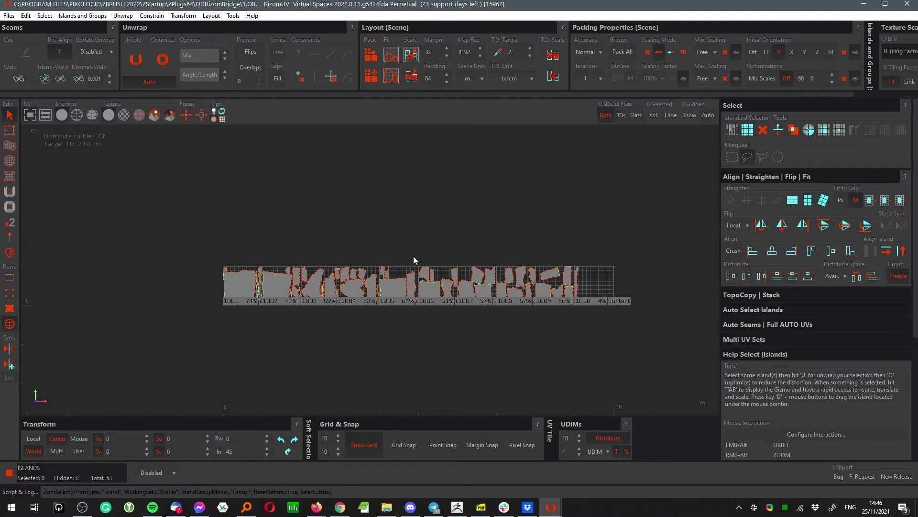
left_click(457, 507)
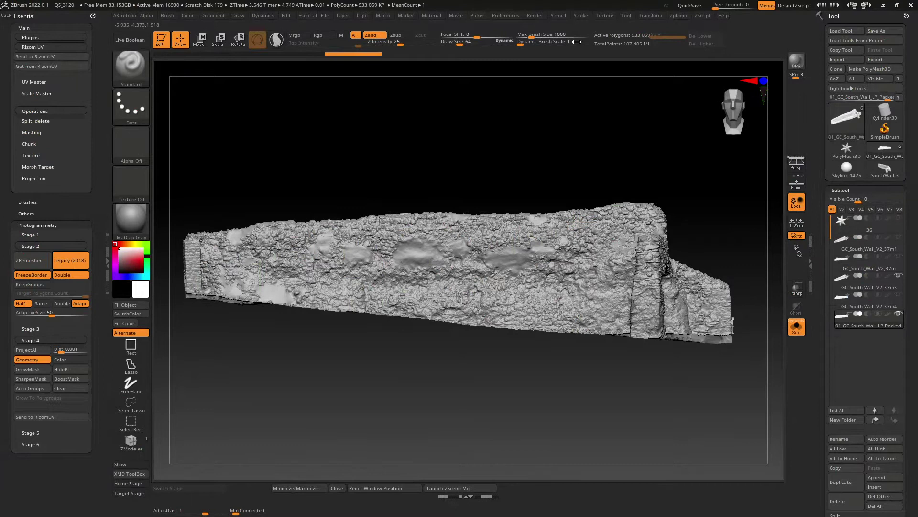
left_click(36, 66)
right_click_drag(480, 241, 486, 263)
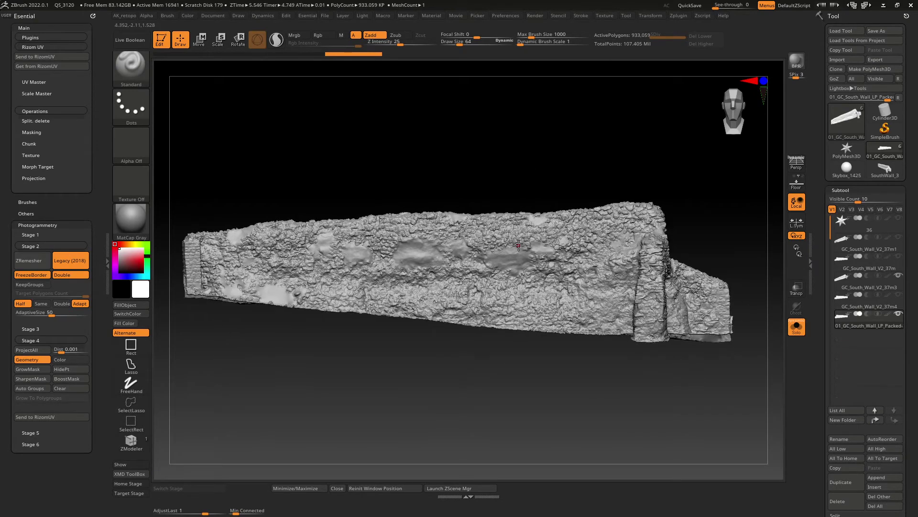
left_click(883, 6)
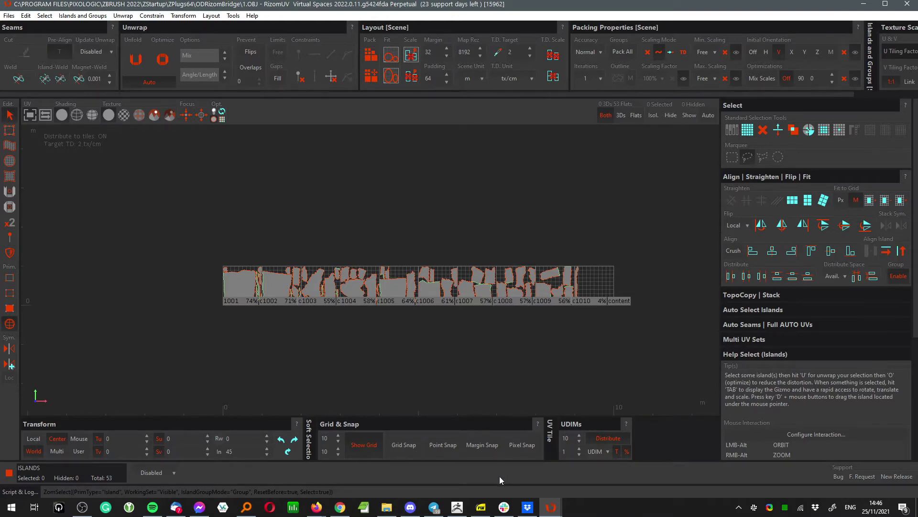
left_click(457, 507)
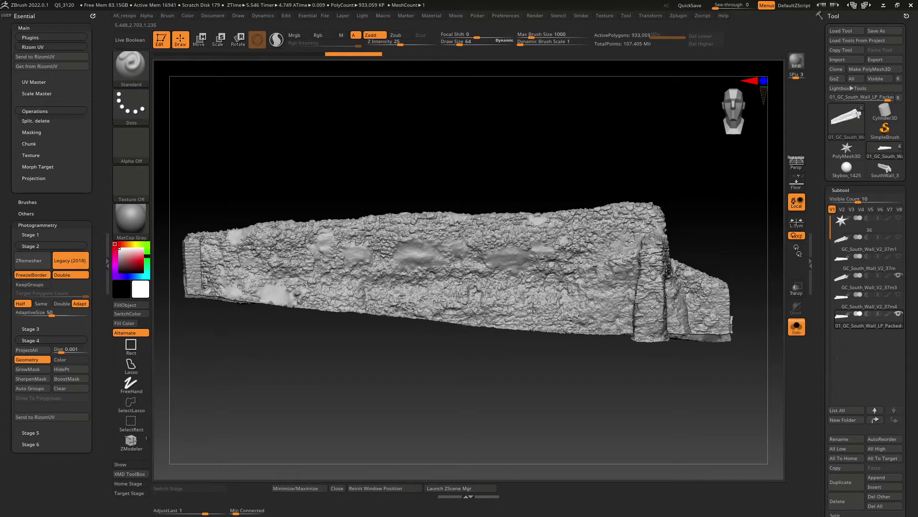
left_click(883, 5)
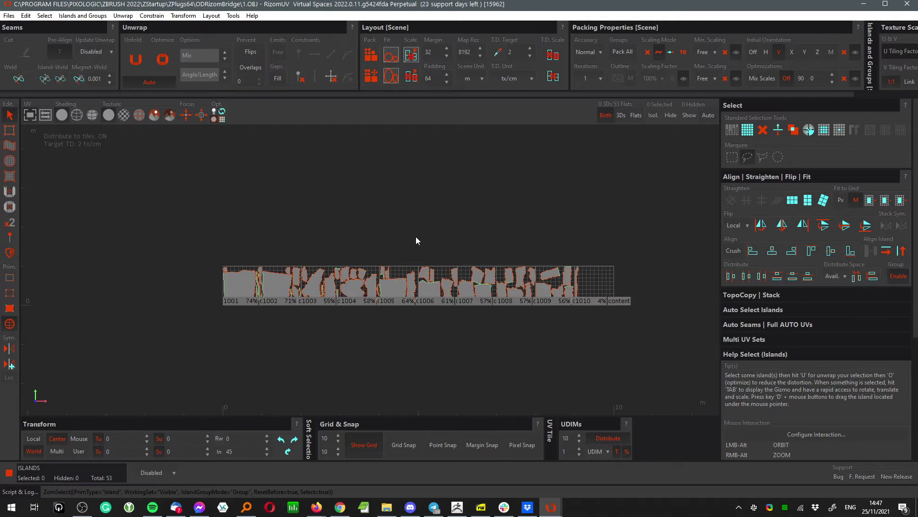
- Show the 3D and UV views side by side and colour the islands by Texel Density
scroll(383, 288, "up", 2)
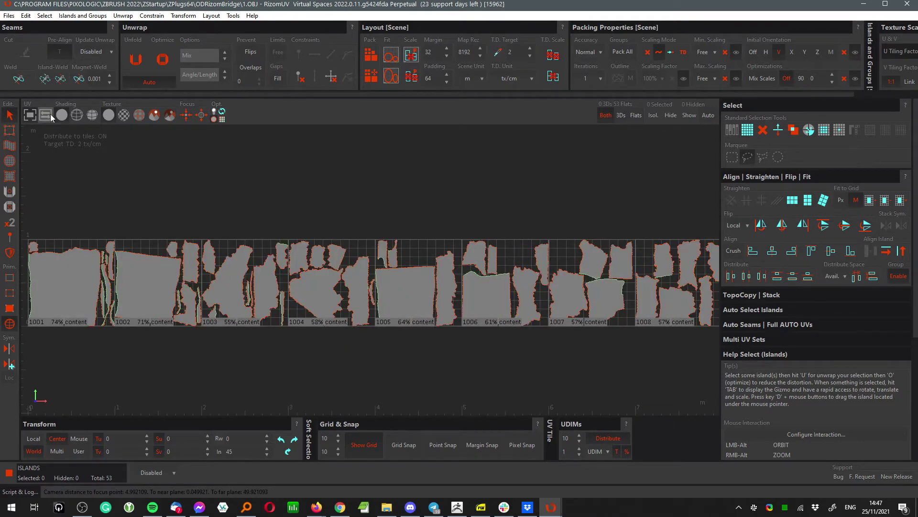
left_click(37, 114)
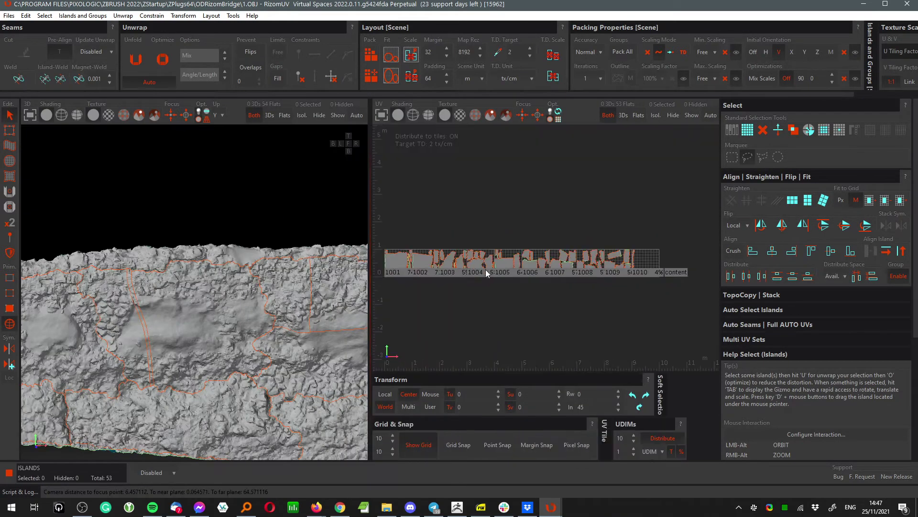
scroll(293, 318, "down", 5)
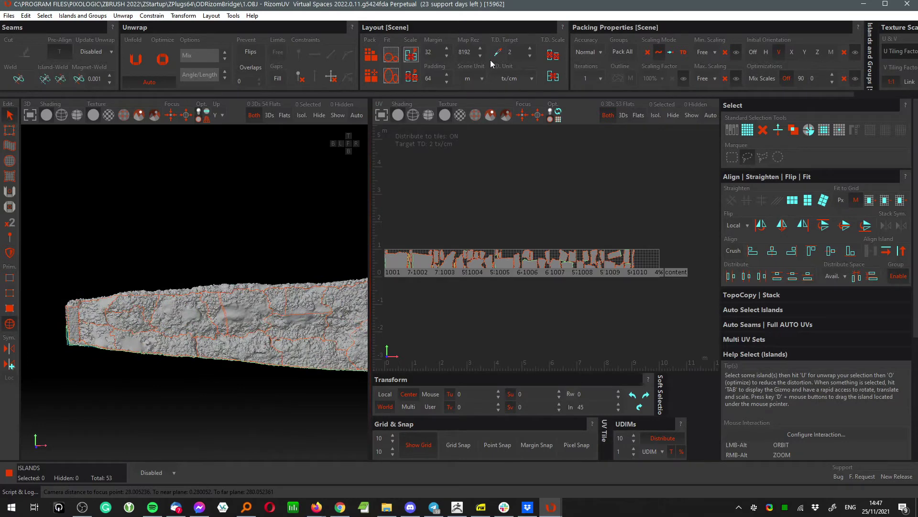
scroll(496, 258, "up", 5)
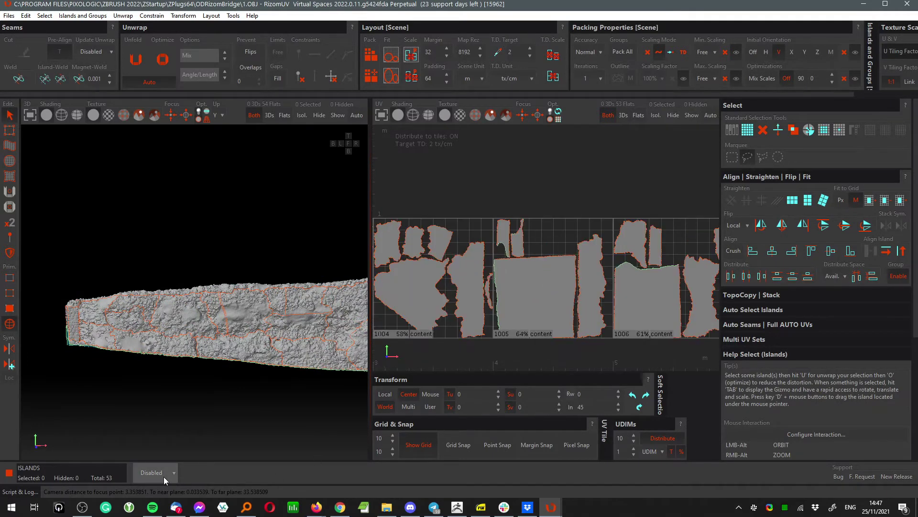
left_click(159, 477)
left_click(162, 415)
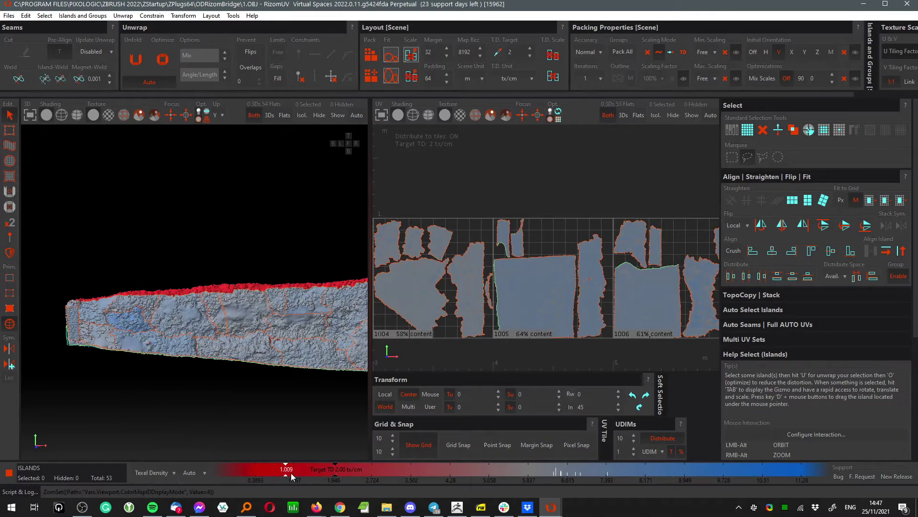
left_click_drag(306, 353, 235, 345, "alt")
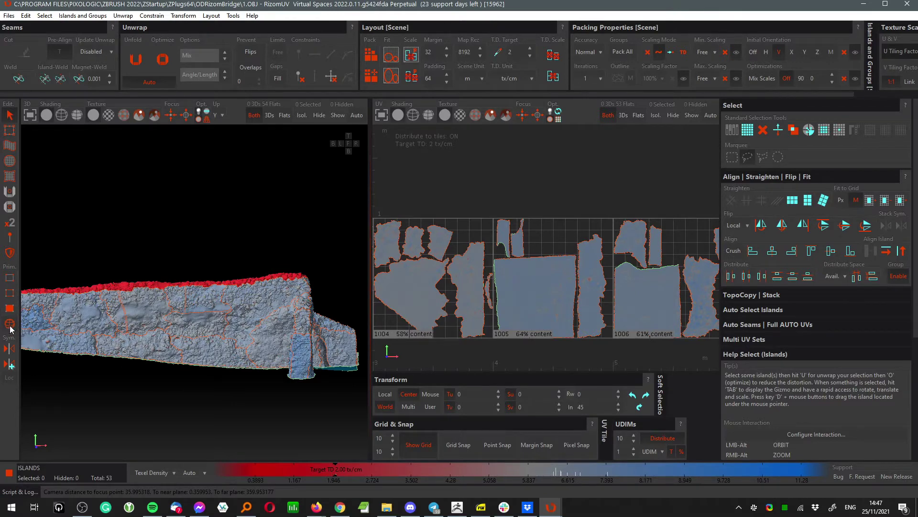
- Select the high-density islands by range on the texel density colour map, and replace them with the low-density island along the wall's top edge
mouse_move(528, 472)
left_mouse_down()
mouse_move(622, 473)
mouse_move(610, 473)
left_mouse_up()
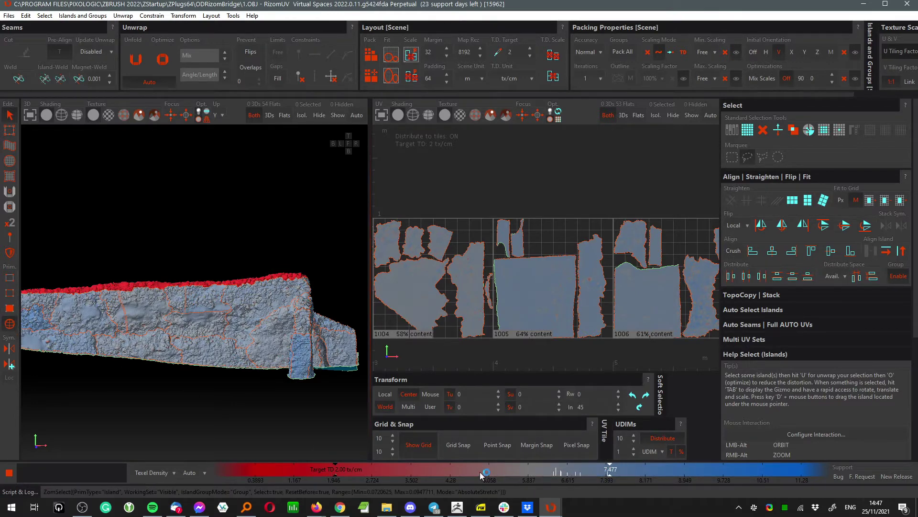
key("ctrl+a")
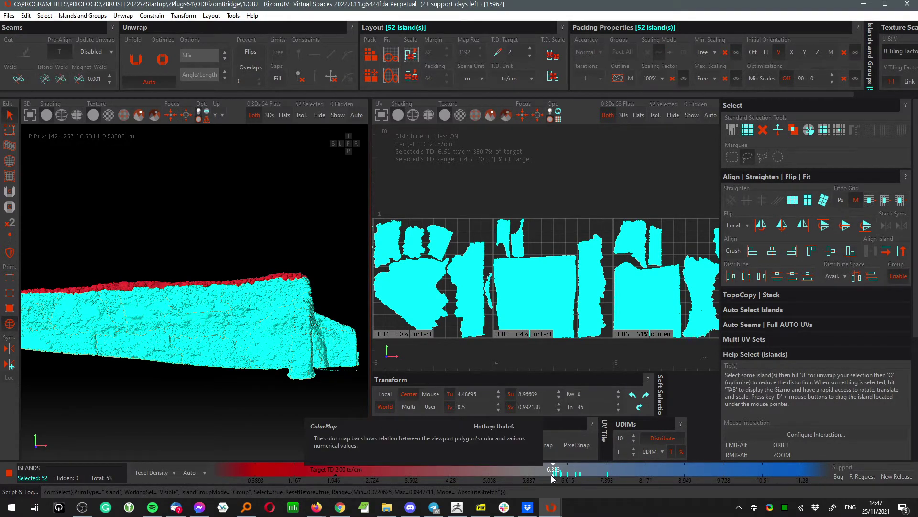
left_click(330, 473)
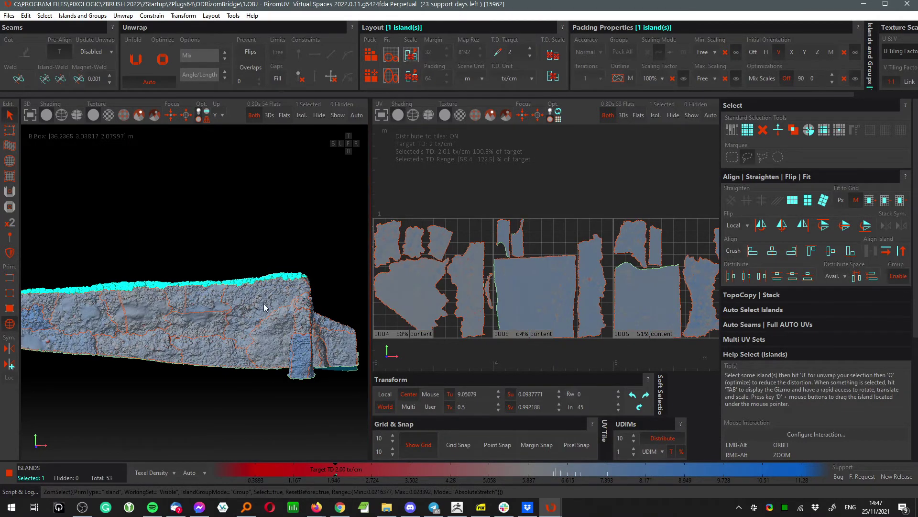
left_click_drag(266, 307, 219, 307, "alt")
scroll(271, 289, "up", 3)
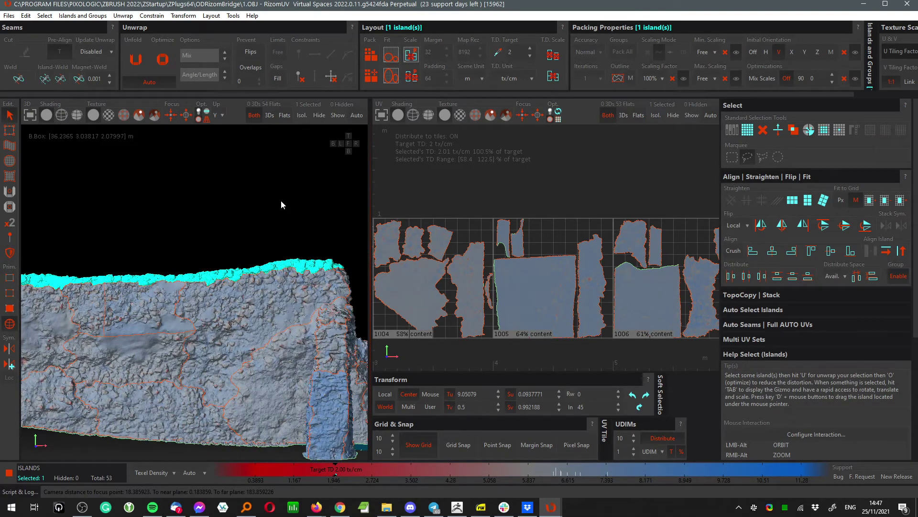
scroll(263, 264, "down", 2)
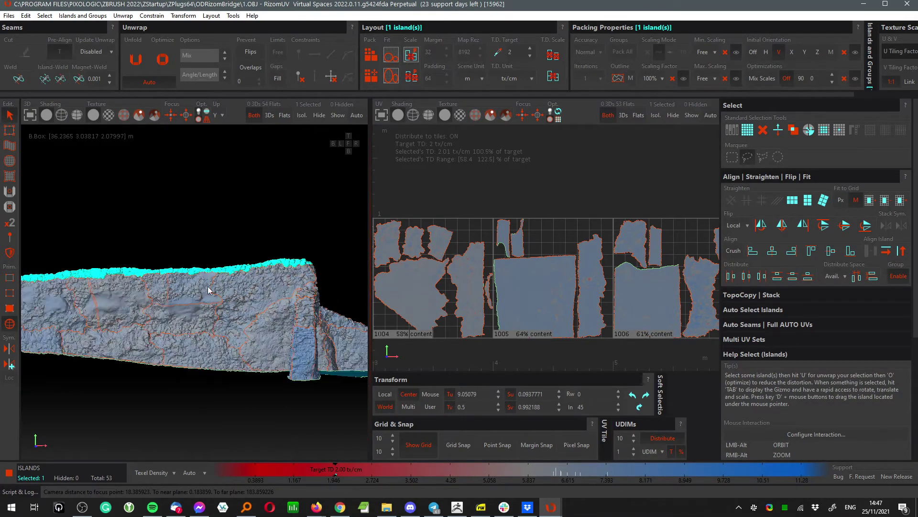
- Add the neighbouring upper wall islands to the selection and scale the selected islands to the target texel density of 2 tx/cm
middle_click_drag(214, 277, 286, 263, "alt")
left_click(329, 286, "ctrl")
left_click(258, 275, "ctrl")
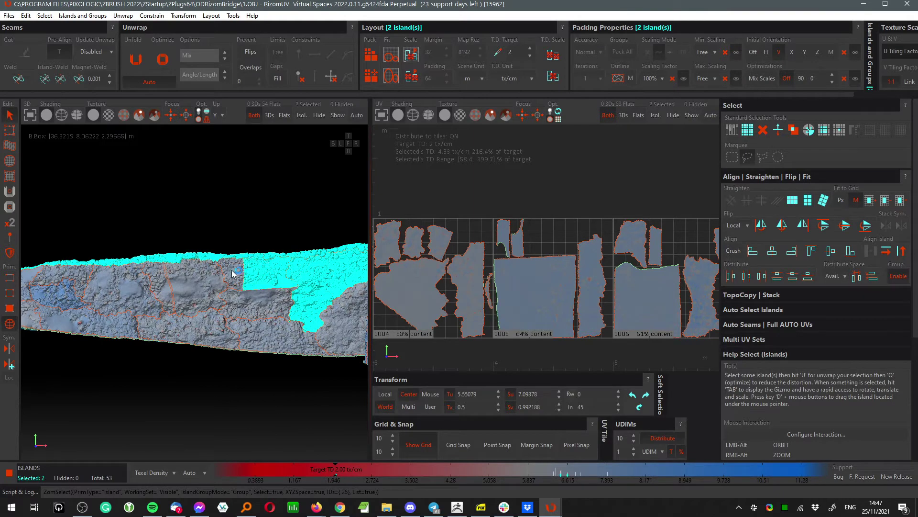
left_click(229, 275, "ctrl")
left_click(202, 276, "shift")
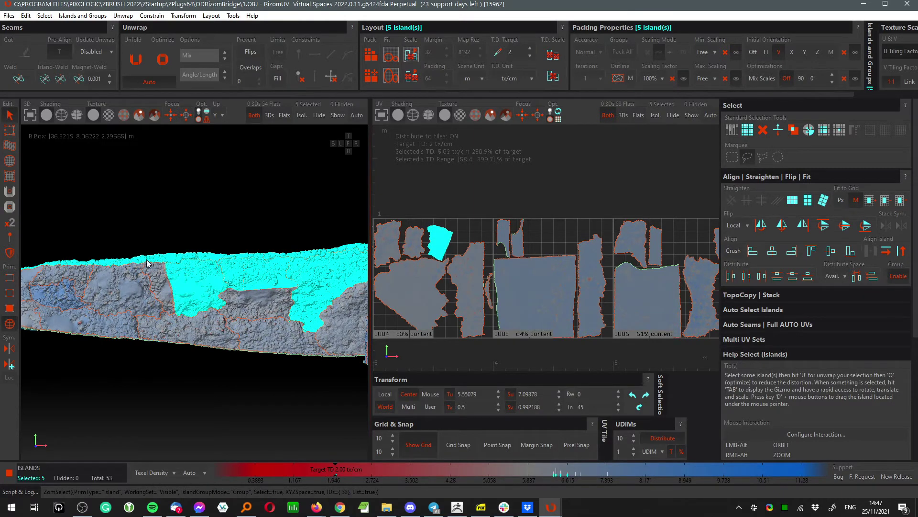
mouse_move(63, 221)
left_mouse_down("ctrl")
mouse_move(190, 283)
mouse_move(104, 284)
left_mouse_up("ctrl")
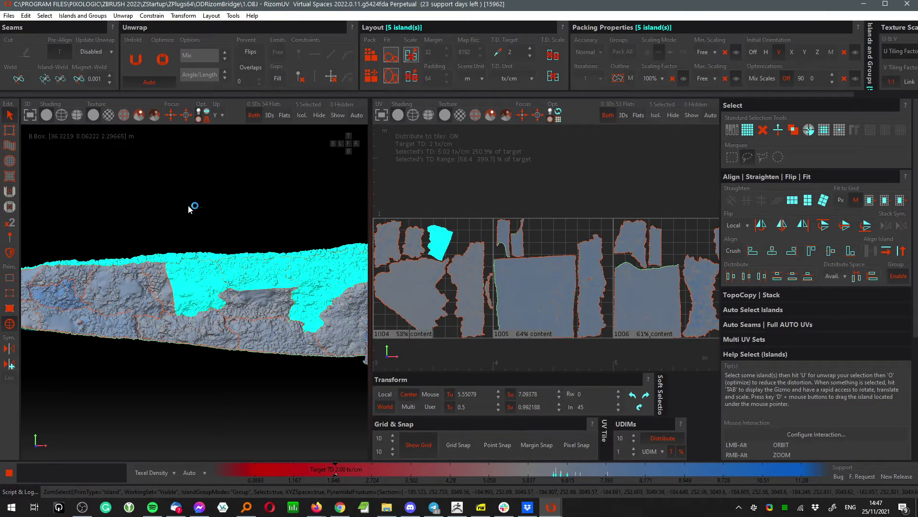
left_click(554, 56)
scroll(543, 254, "down", 3)
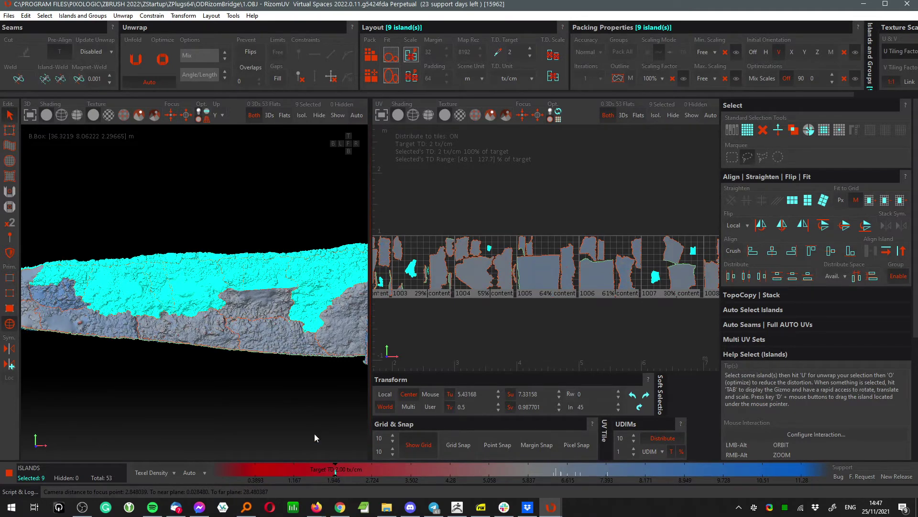
- Hide the rescaled islands to examine the rest of the wall, and show all islands again
key("h")
key("f")
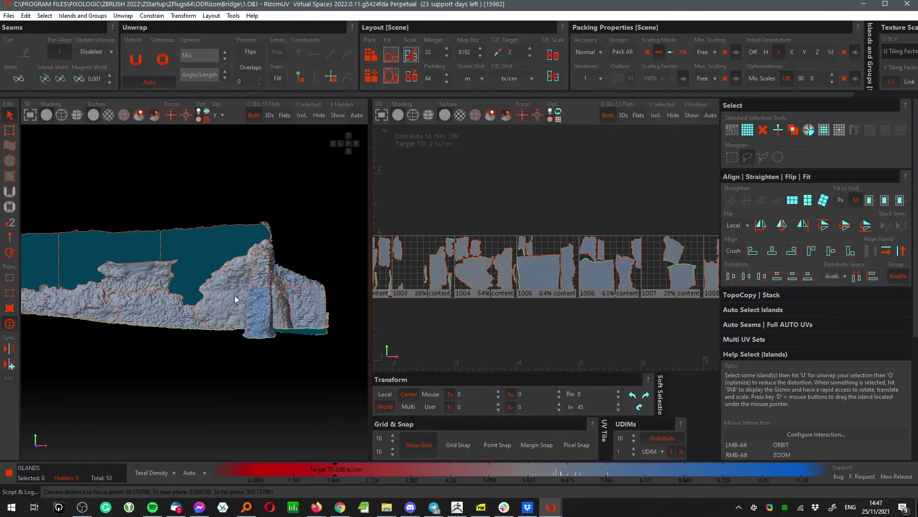
left_click_drag(316, 293, 254, 390, "alt")
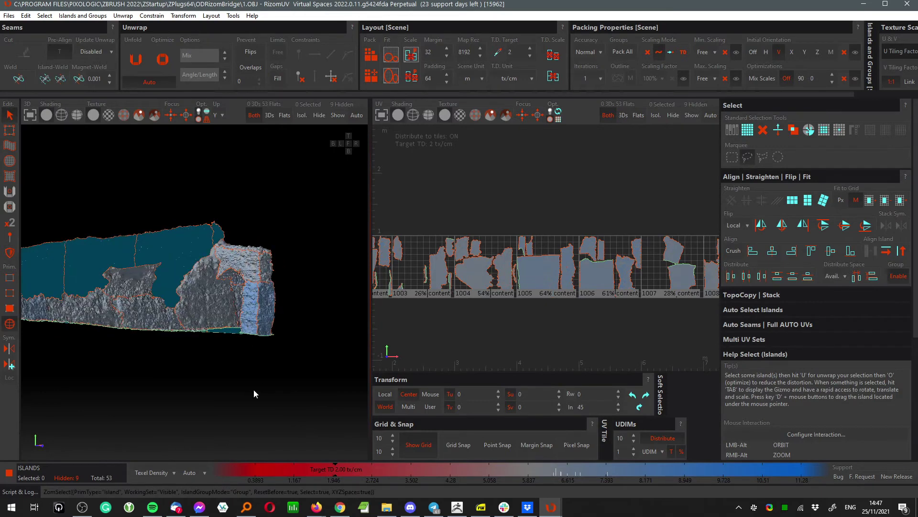
key("y")
left_click_drag(190, 328, 191, 348, "alt")
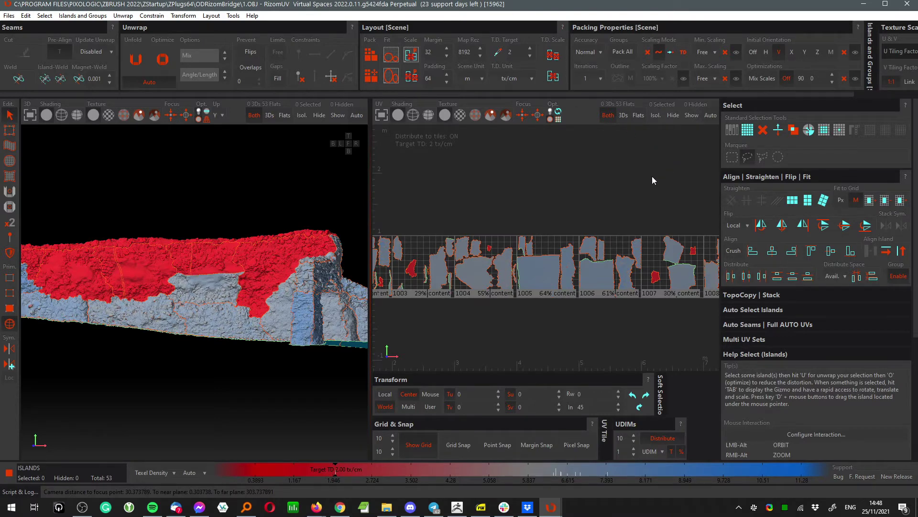
- Turn off island scaling in the packing properties
left_click(659, 52)
left_click(649, 54)
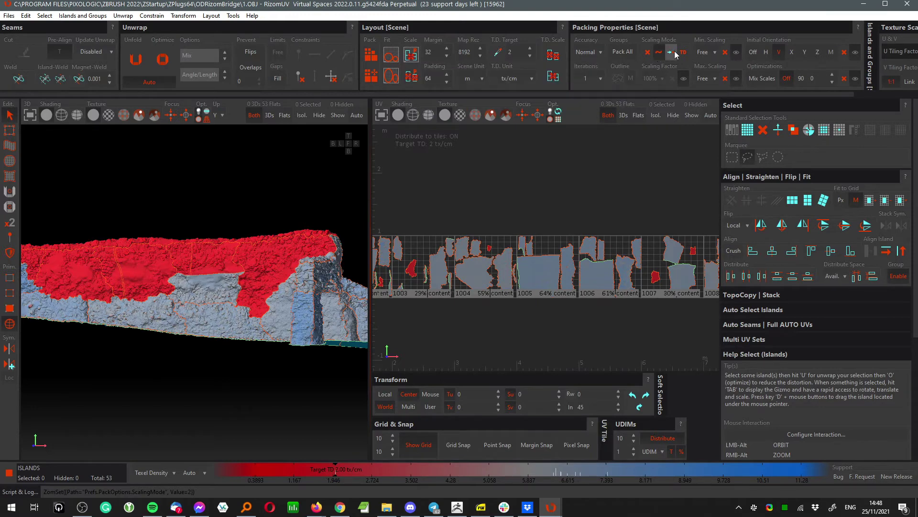
left_click(616, 201)
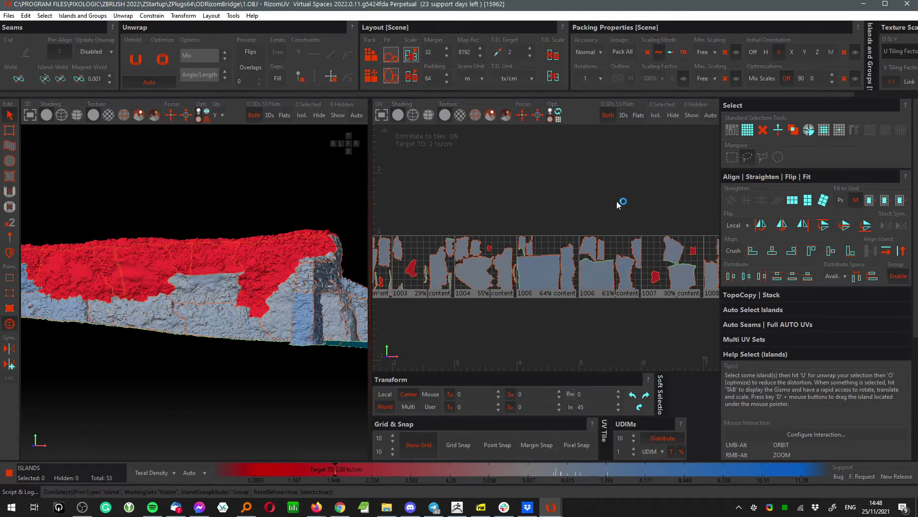
middle_click_drag(639, 181, 619, 189, "alt")
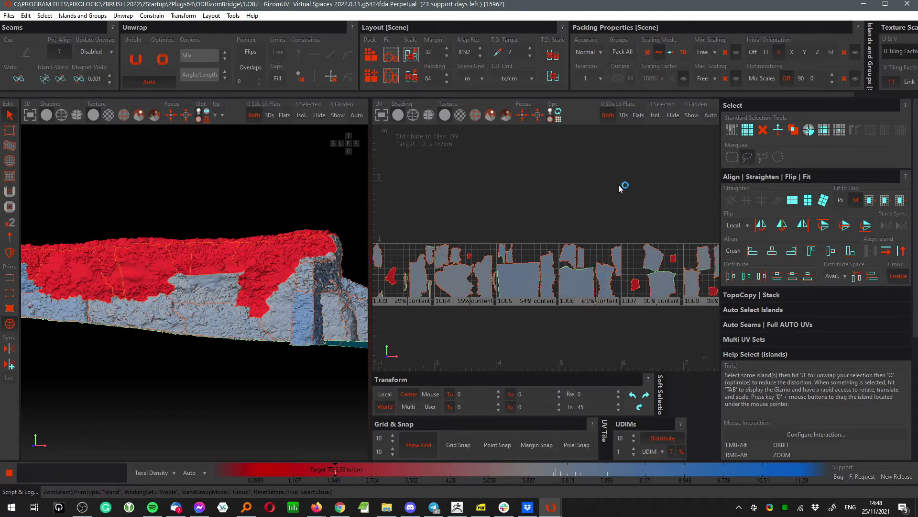
left_click(646, 56)
middle_click_drag(449, 226, 564, 179, "alt")
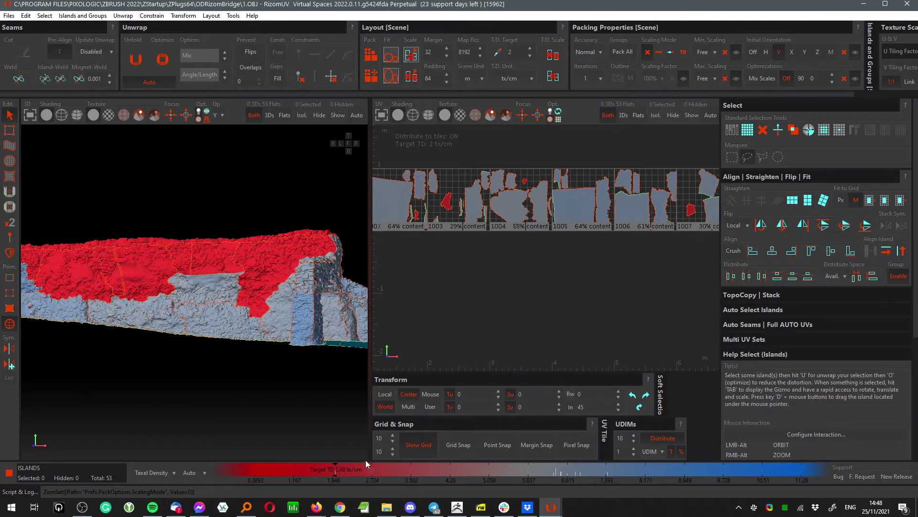
- Select all islands near the 2 tx/cm target by their texel density colour and isolate them
left_click(325, 469)
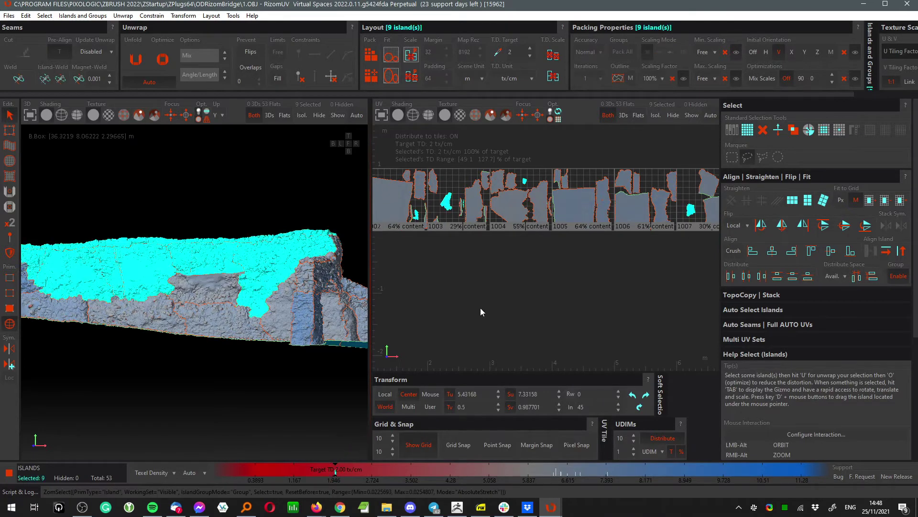
key("i")
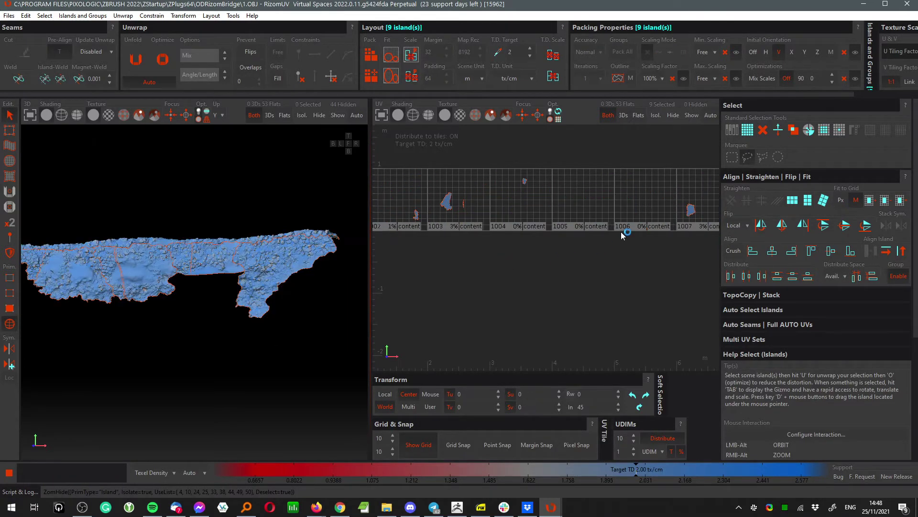
left_click(614, 293)
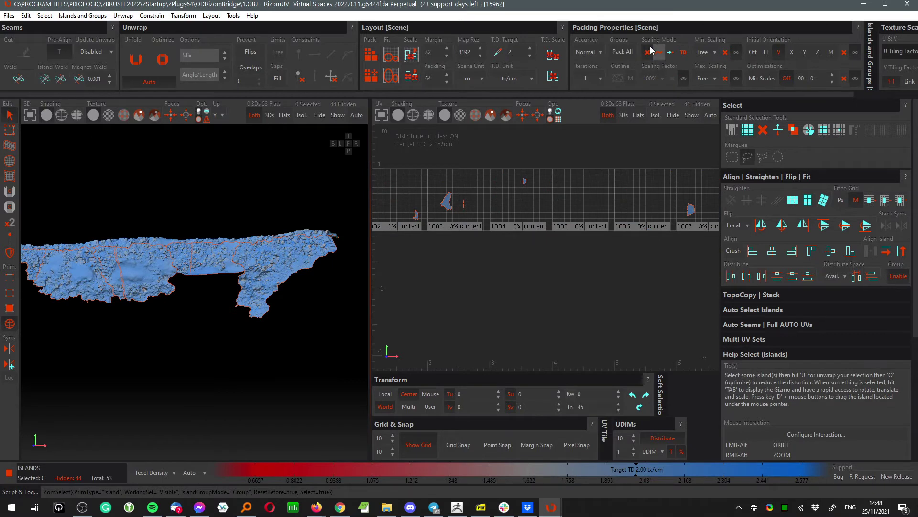
- Set both the minimum and maximum packing scaling to 100%
left_click(717, 53)
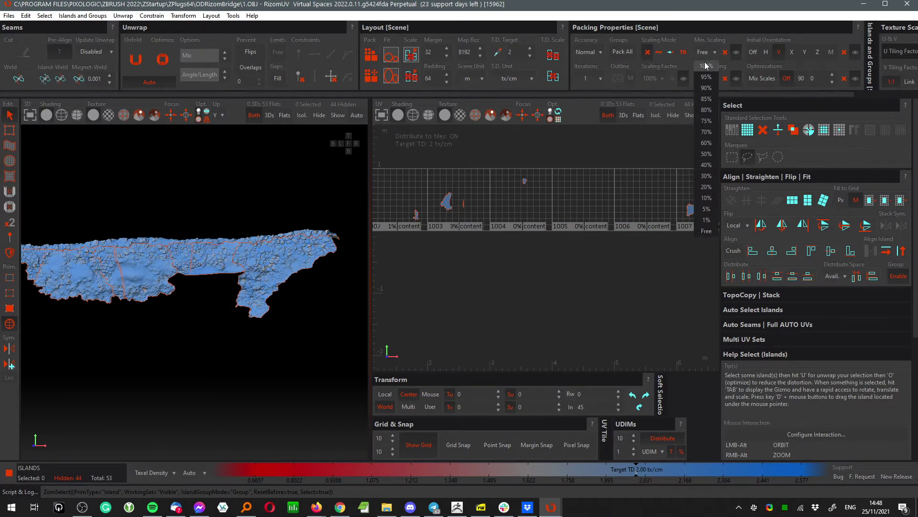
left_click(704, 78)
left_click(704, 79)
left_click(706, 97)
- Pack the isolated upper wall islands into the UDIM tiles and examine their layout in tile 1001
left_click(566, 285)
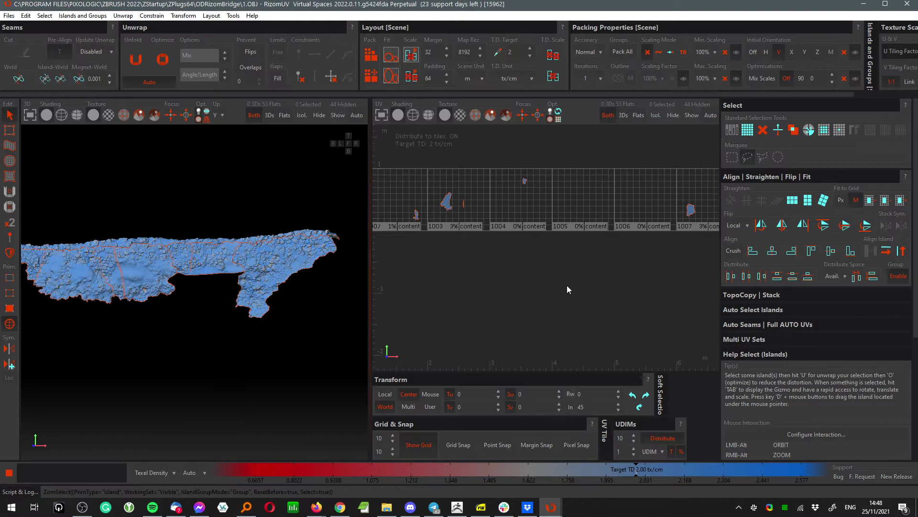
scroll(567, 286, "down", 3)
key("p")
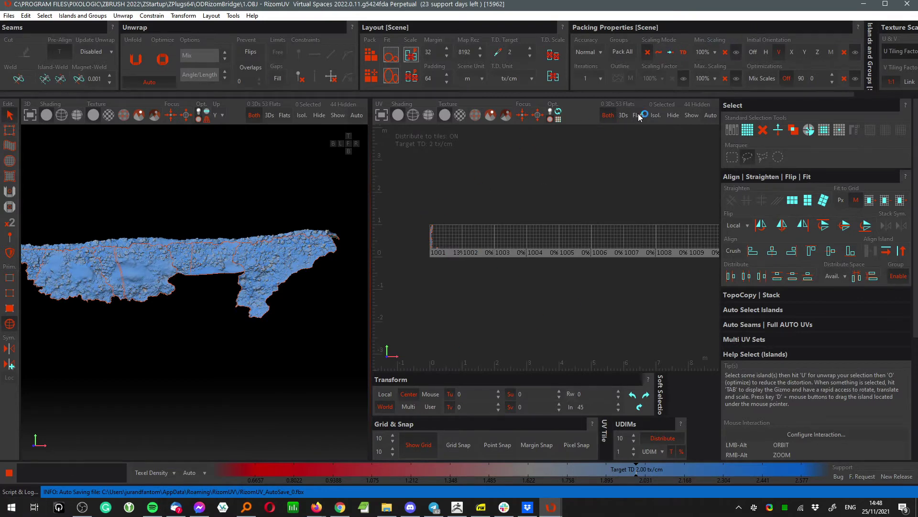
scroll(435, 250, "up", 6)
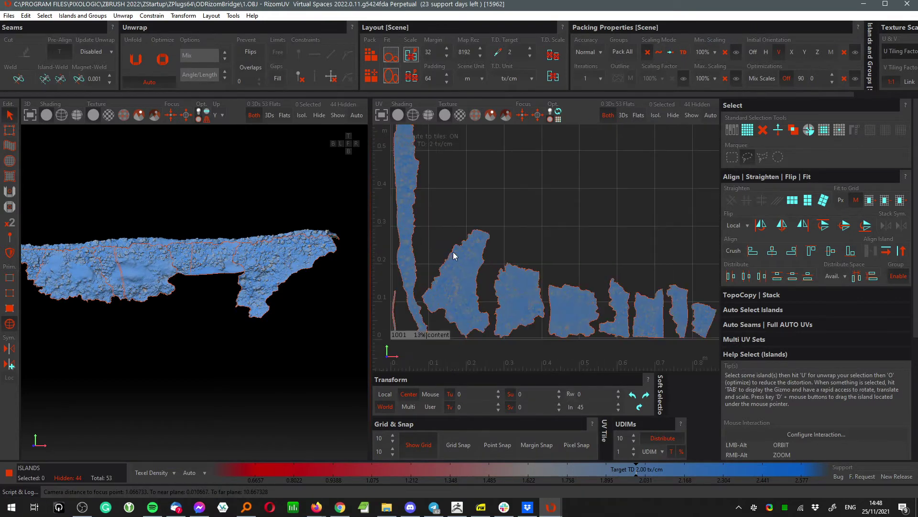
- Switch the packing scaling mode from off to the wave-shaped scaling option
scroll(610, 155, "down", 5)
left_click(660, 53)
middle_click_drag(642, 269, 569, 302, "alt")
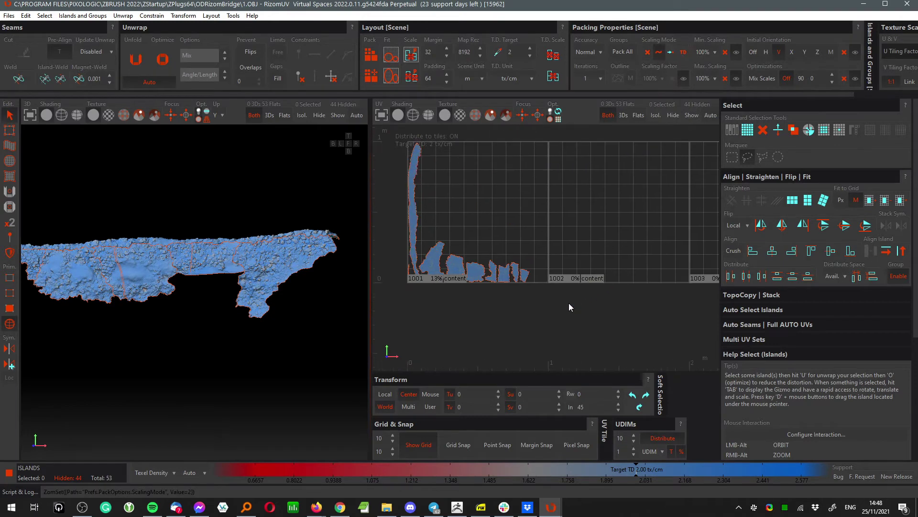
- Hide the long thin island along the wall's top edge and pack the remaining isolated islands
scroll(569, 304, "down", 1)
key("F4")
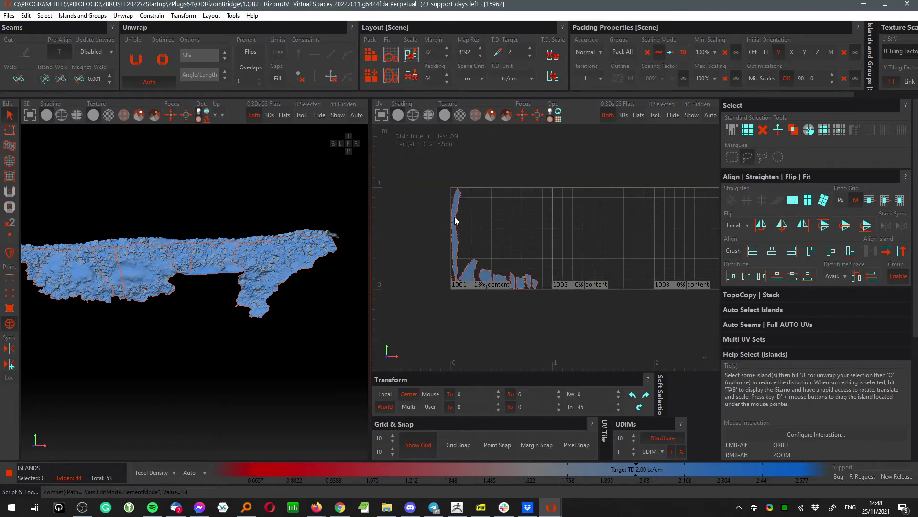
key("h")
scroll(531, 316, "down", 2)
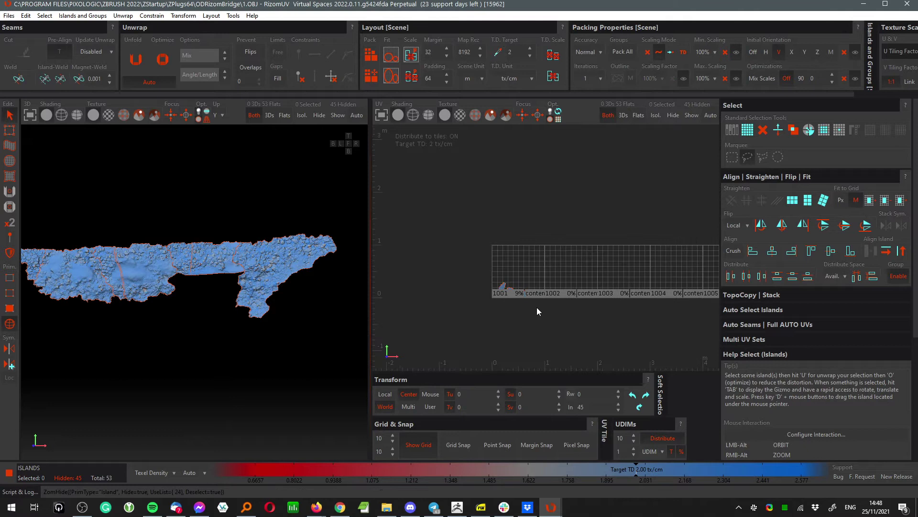
scroll(557, 321, "up", 2)
key("p")
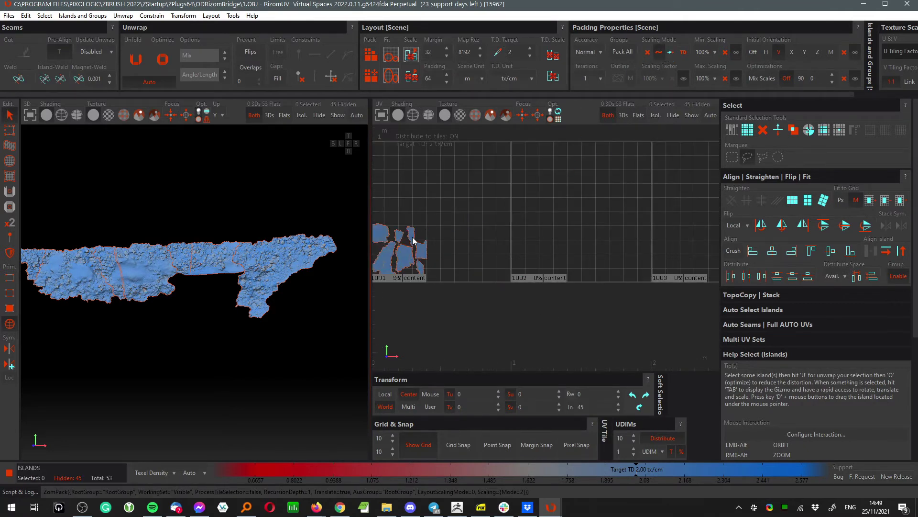
- Set both the minimum and maximum packing scaling to Free and repack the isolated islands across the UDIM tiles
left_click(709, 49)
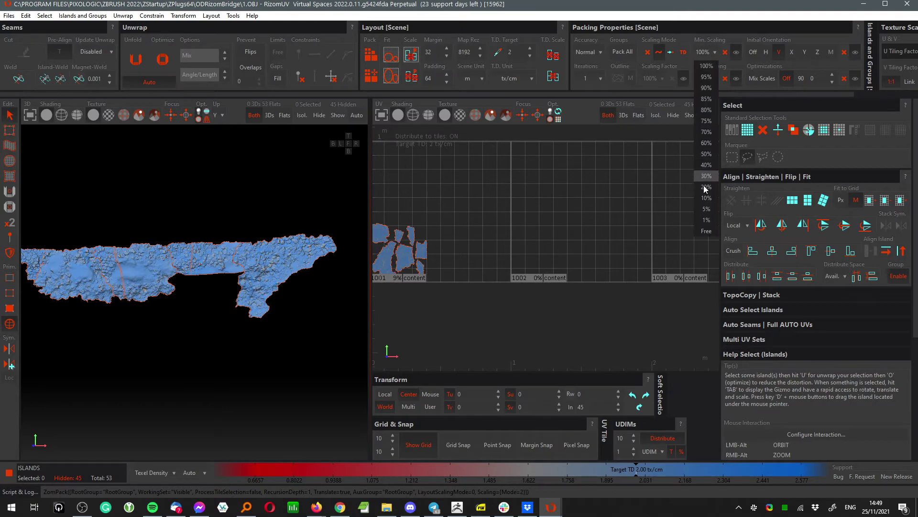
left_click(707, 232)
left_click(703, 78)
left_click(704, 246)
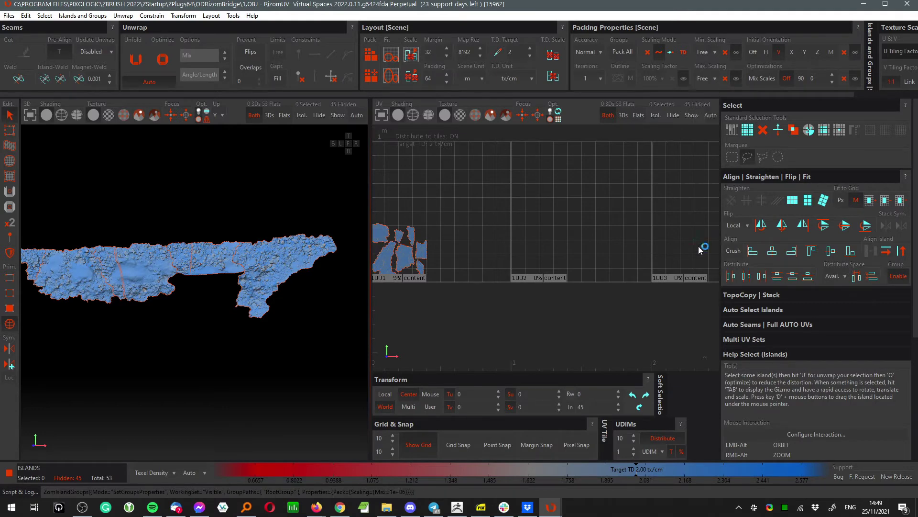
scroll(578, 325, "down", 3)
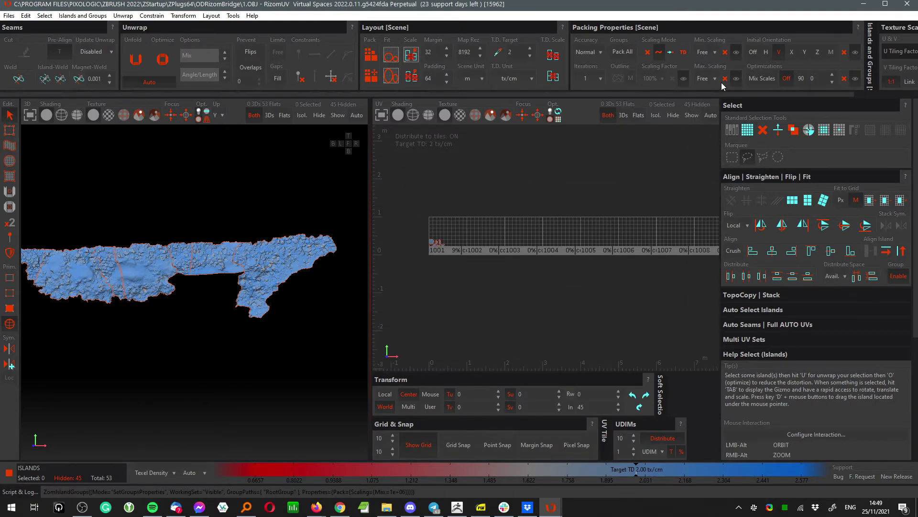
key("p")
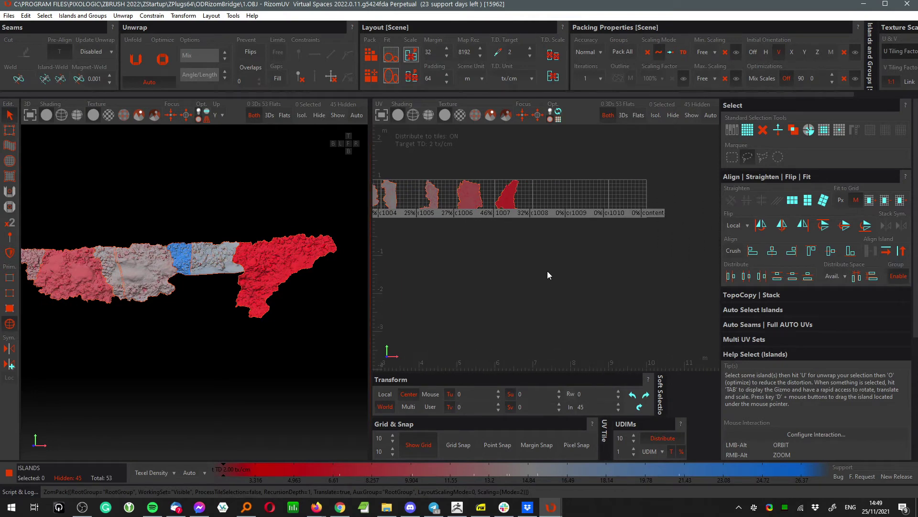
- Examine the packed tiles and pick islands by their texel density colour to compare their densities
middle_click_drag(485, 238, 655, 269, "alt")
middle_click_drag(602, 305, 553, 307, "alt")
left_click(553, 307)
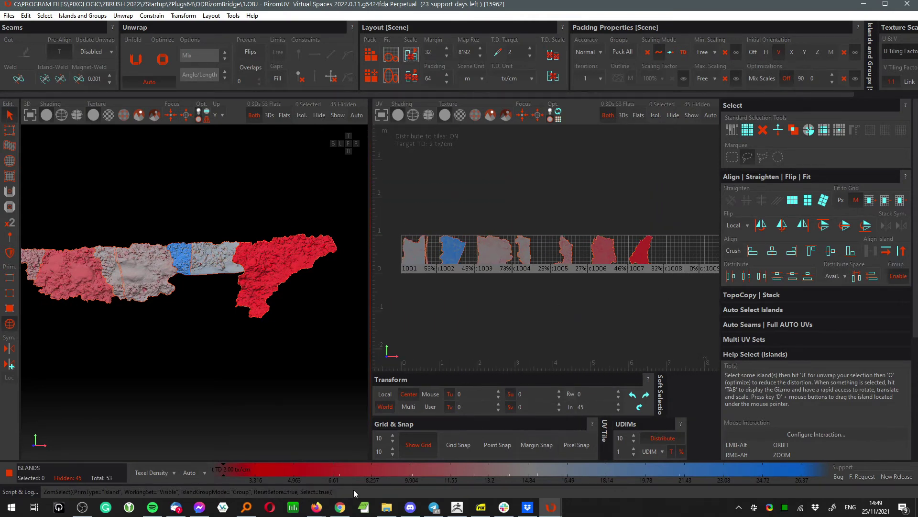
left_click(330, 473)
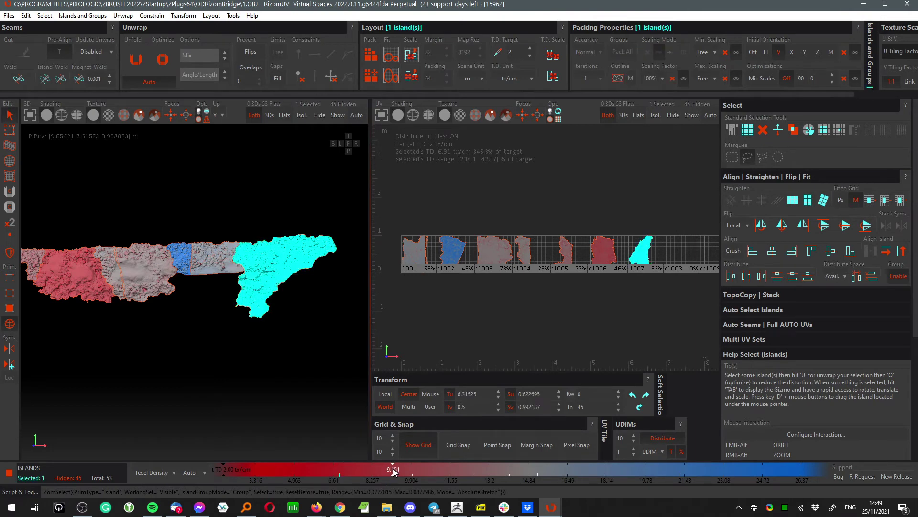
left_click(436, 474)
left_click(549, 337)
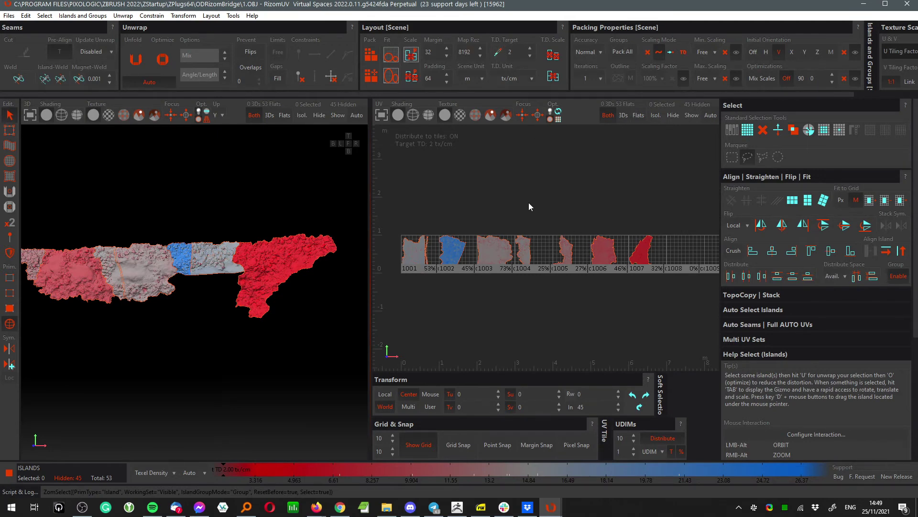
- Unhide all islands and set the texel density target to 1, keeping tx/cm as its unit
key("shift+h")
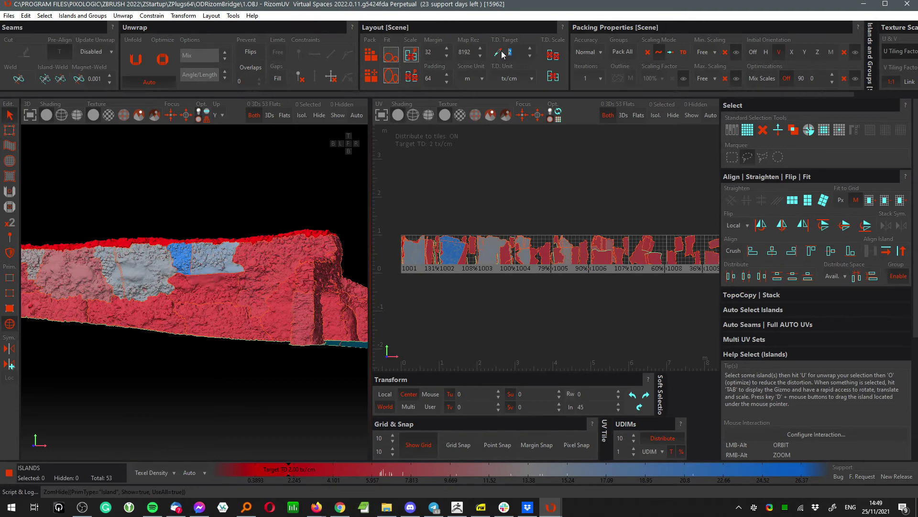
key("Return")
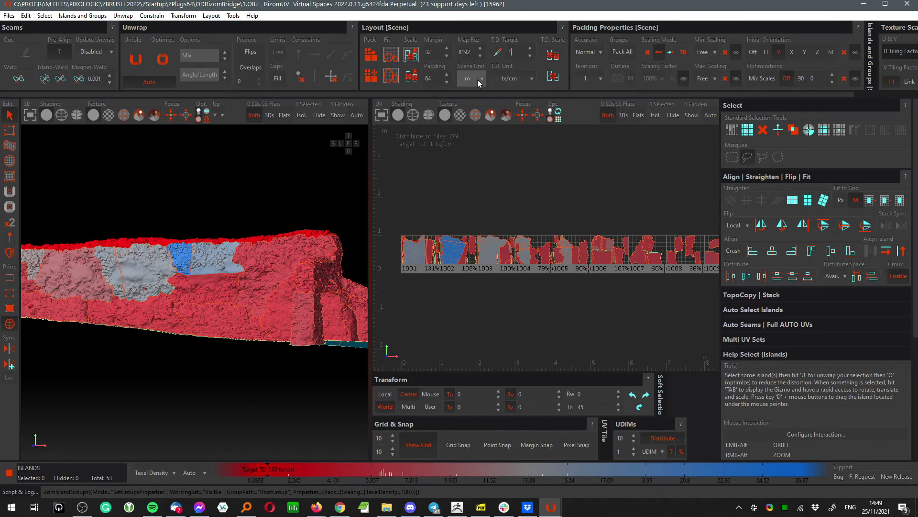
left_click(479, 79)
left_click(521, 79)
left_click(520, 79)
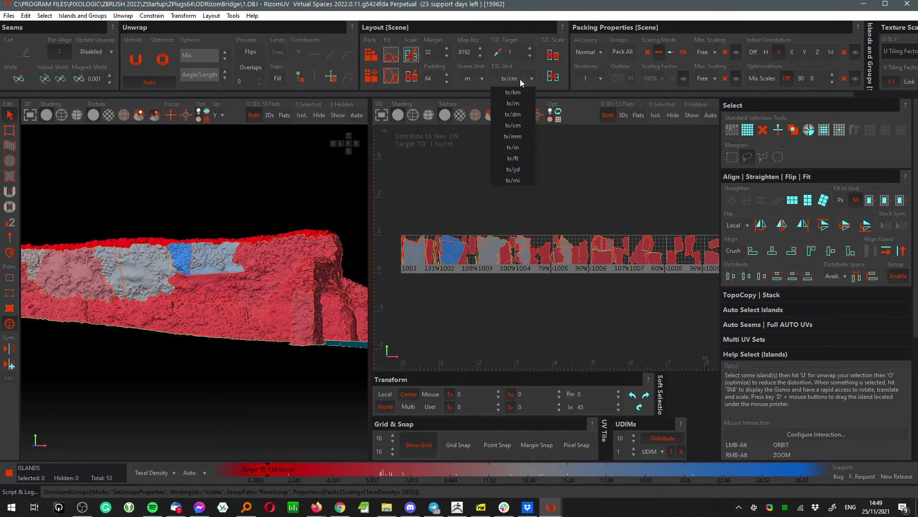
left_click(532, 91)
- Switch the scaling mode to texel density, set minimum and maximum scaling to 100%, and pack all islands
left_click(683, 52)
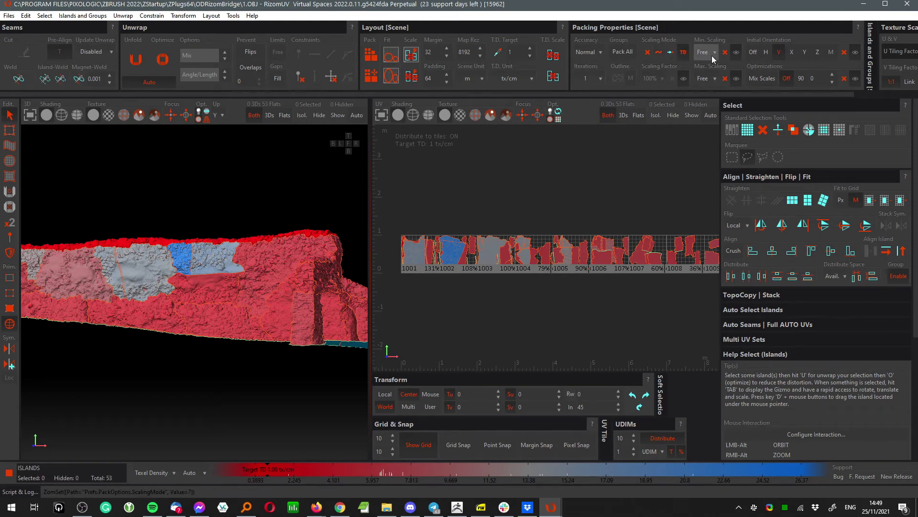
left_click(703, 52)
left_click(713, 65)
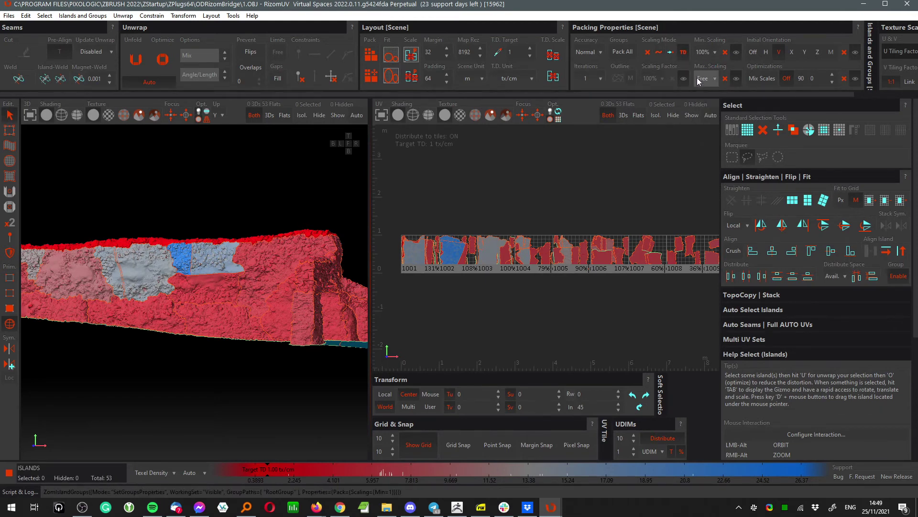
left_click(703, 77)
left_click(705, 92)
key("p")
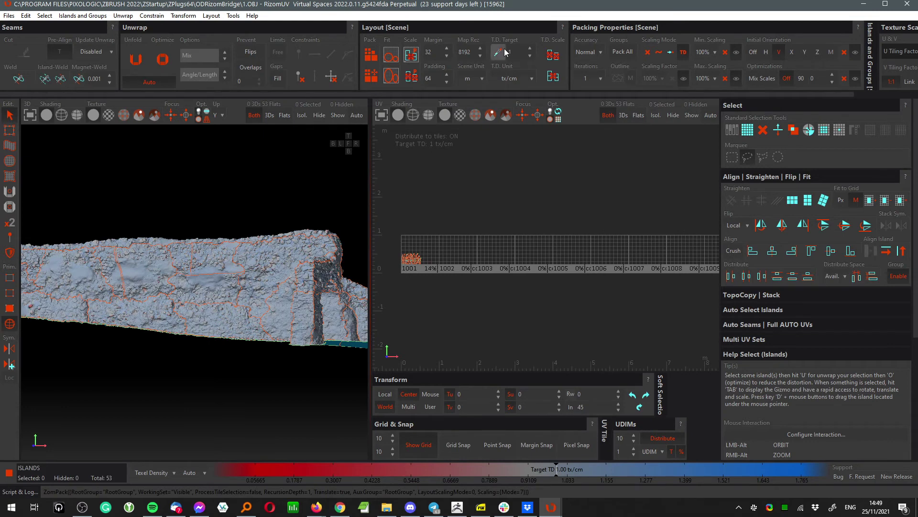
- Set the texel density target to 2 tx/cm and repack all islands
scroll(411, 268, "up", 5)
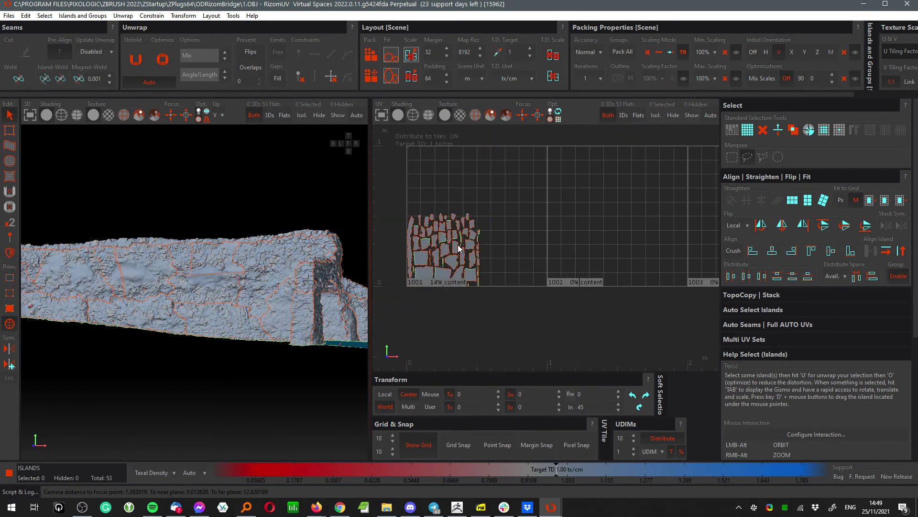
left_click_drag(509, 51, 500, 50)
type("2")
key("Return")
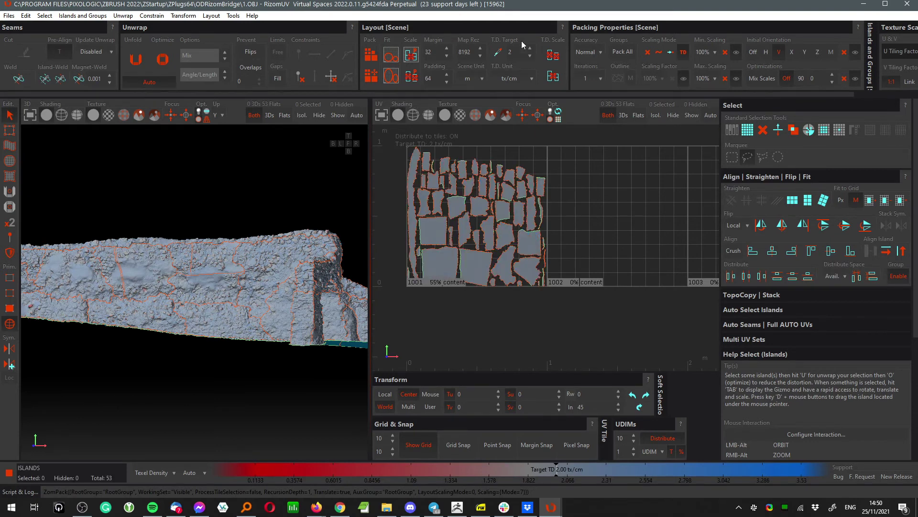
- Set the texel density target to 4 tx/cm and rescale all islands to that density
left_click(502, 53)
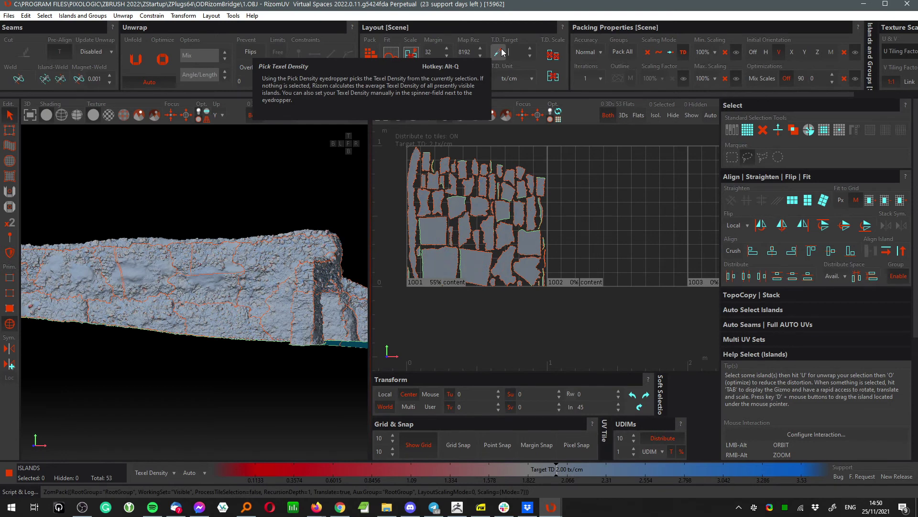
type("2*2")
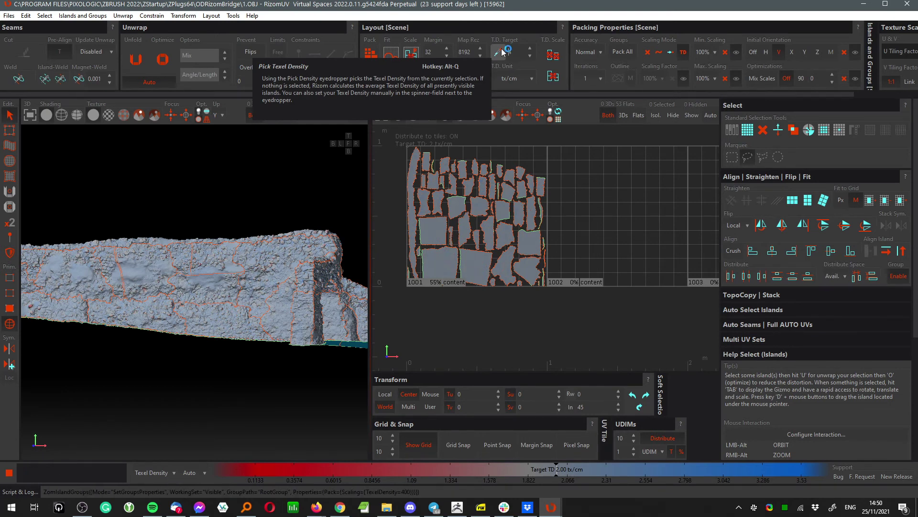
key("Return")
left_click(553, 55)
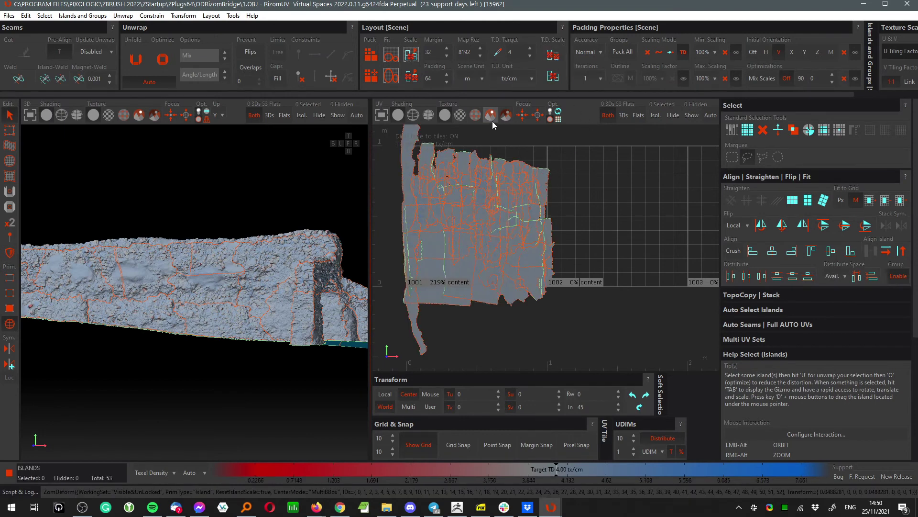
- Pack the rescaled islands across the UDIM tiles and check for islands left outside the tiles
key("p")
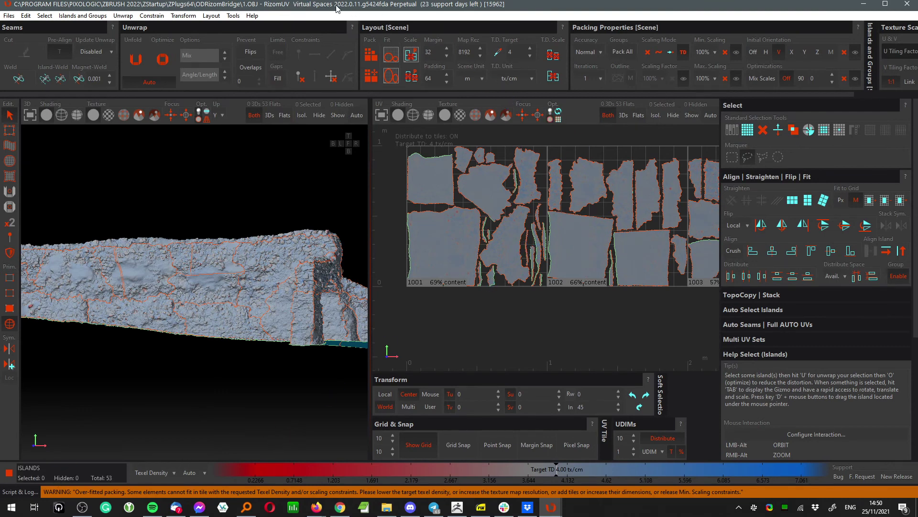
scroll(564, 239, "down", 5)
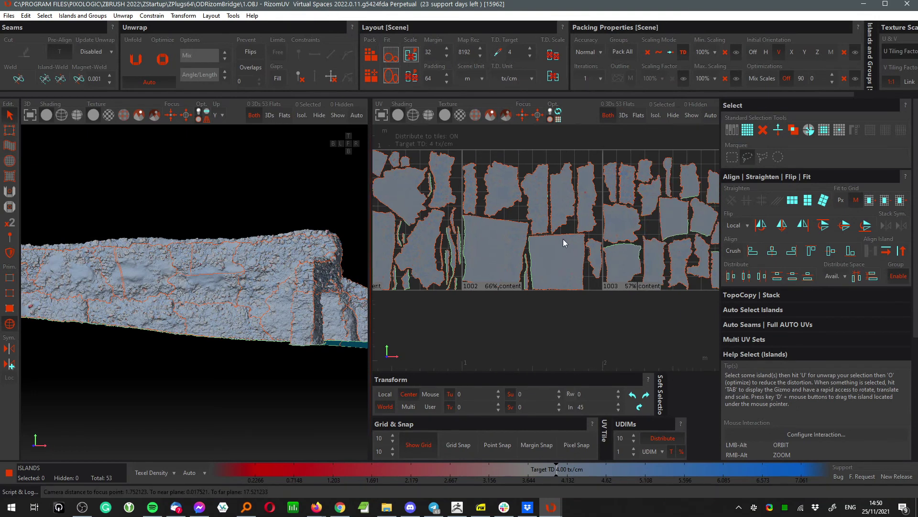
middle_click_drag(499, 253, 535, 264, "alt")
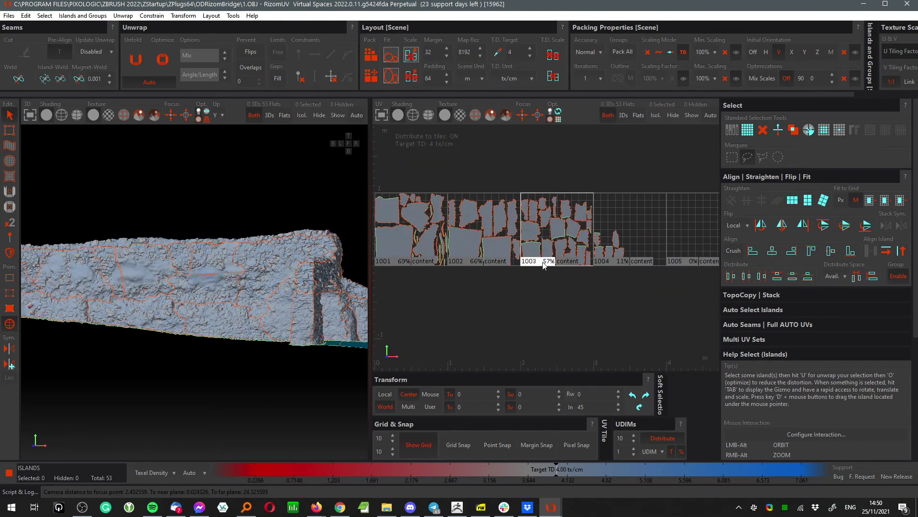
middle_click_drag(447, 291, 520, 291, "alt")
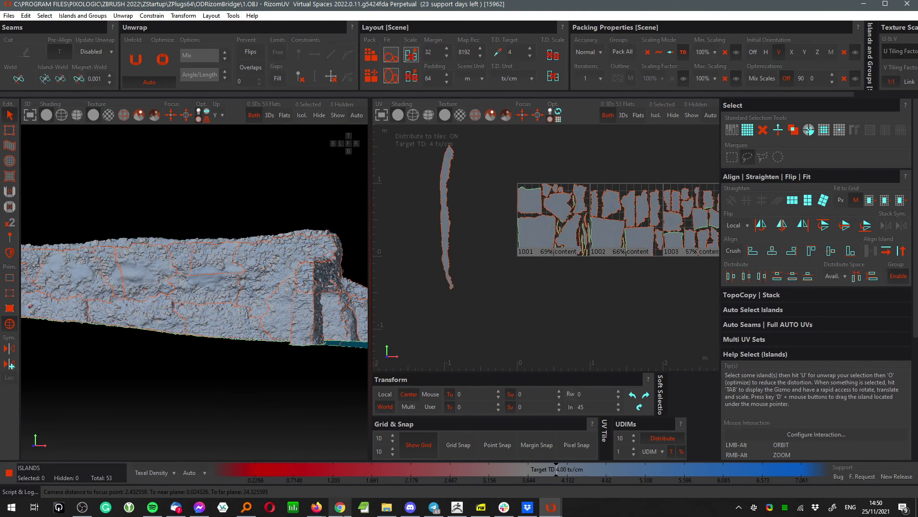
- Switch to Firefox and read the RizomUV 2022 release post on the Rizom-UV Facebook page
left_click(317, 507)
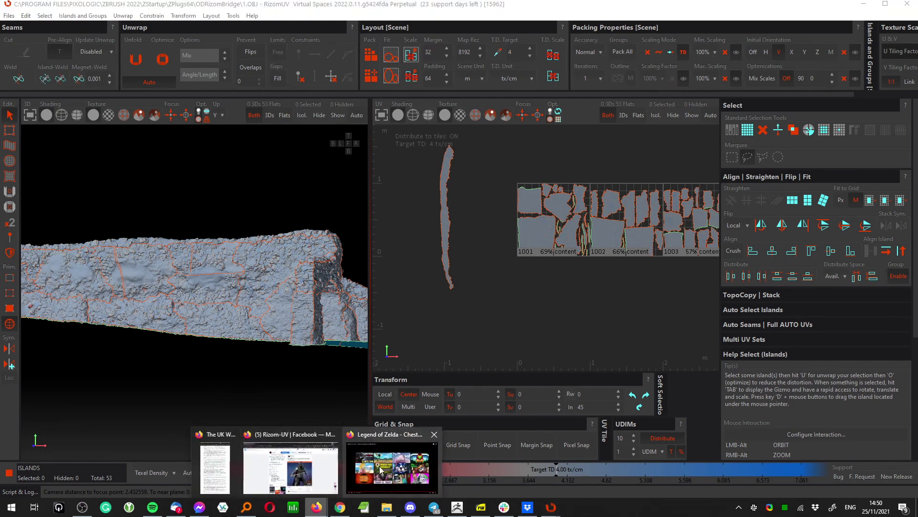
left_click(290, 466)
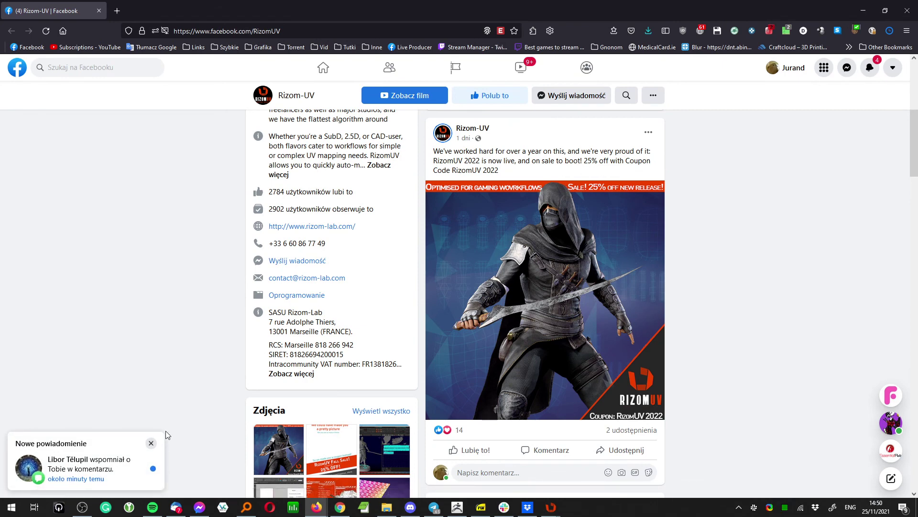
left_click(152, 443)
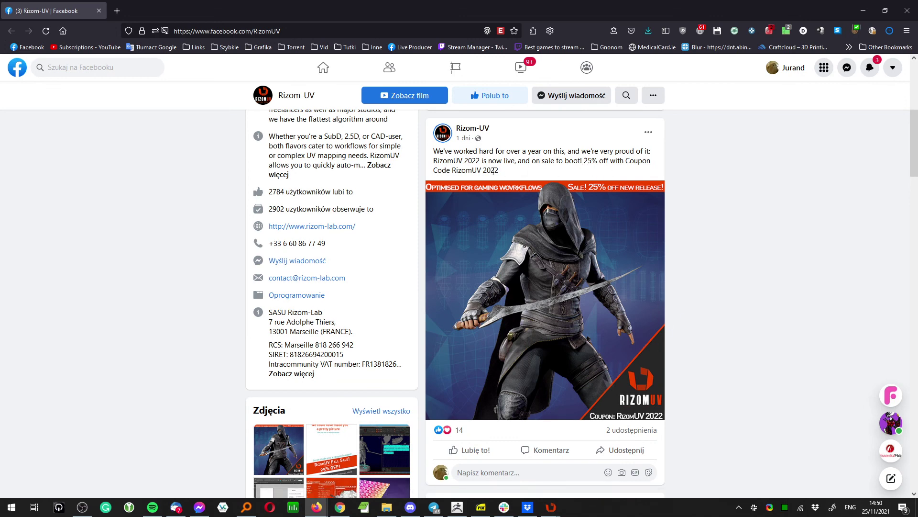
left_click_drag(506, 171, 434, 150)
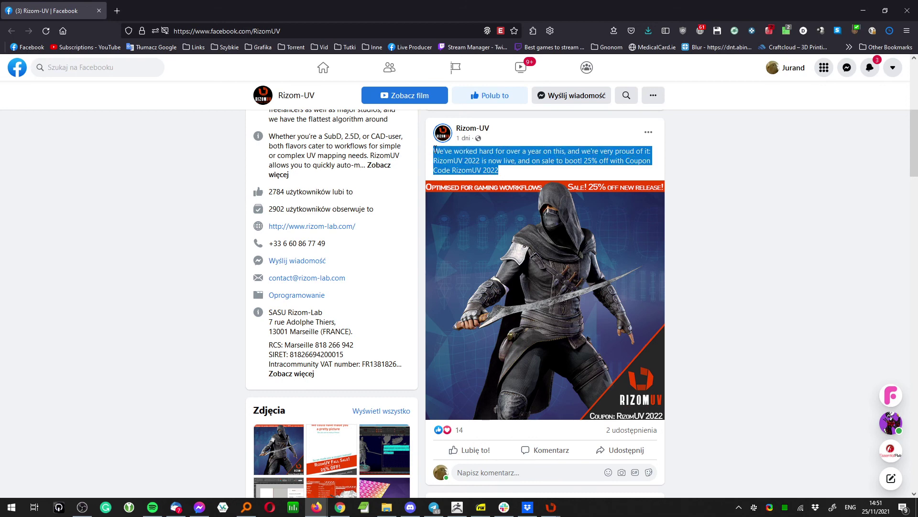
left_click(531, 159)
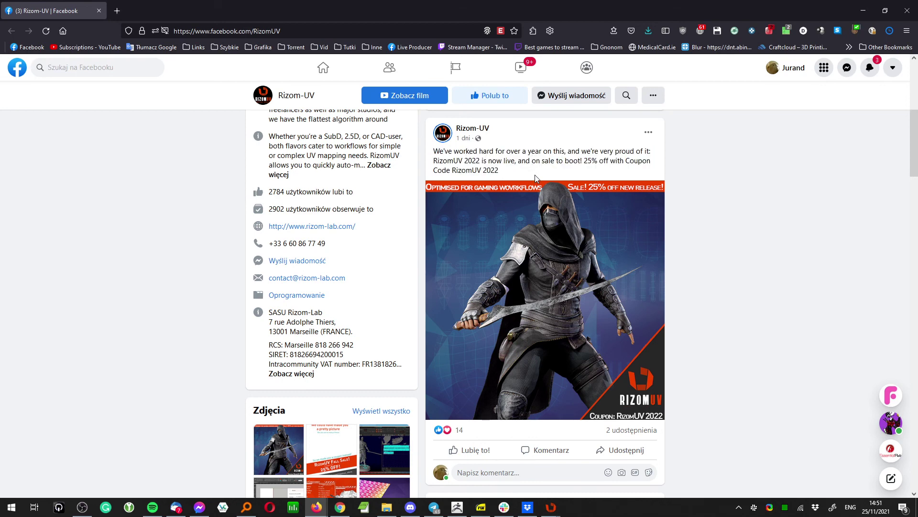